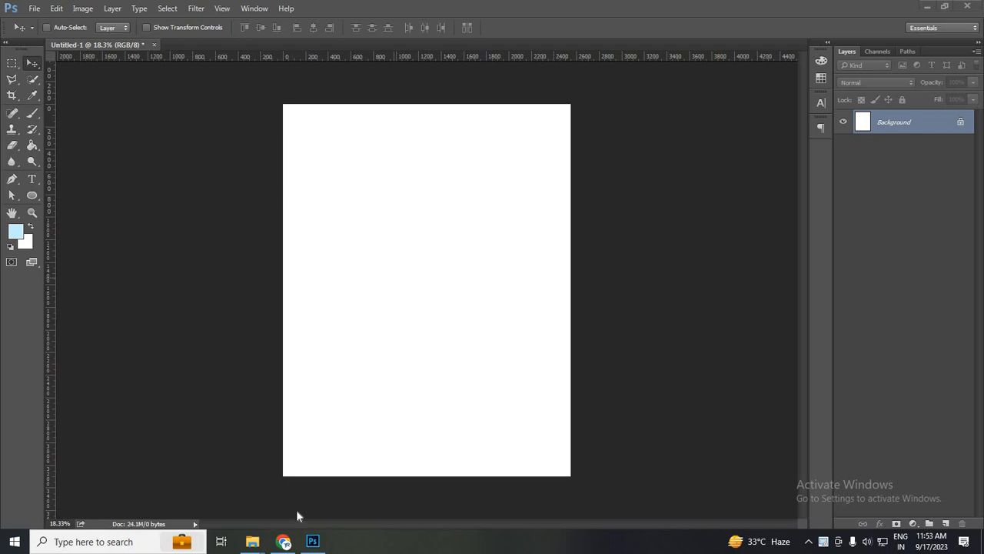
- Look through the downloaded stock photos in the Downloads folder, then return to the blank Photoshop document
click(284, 541)
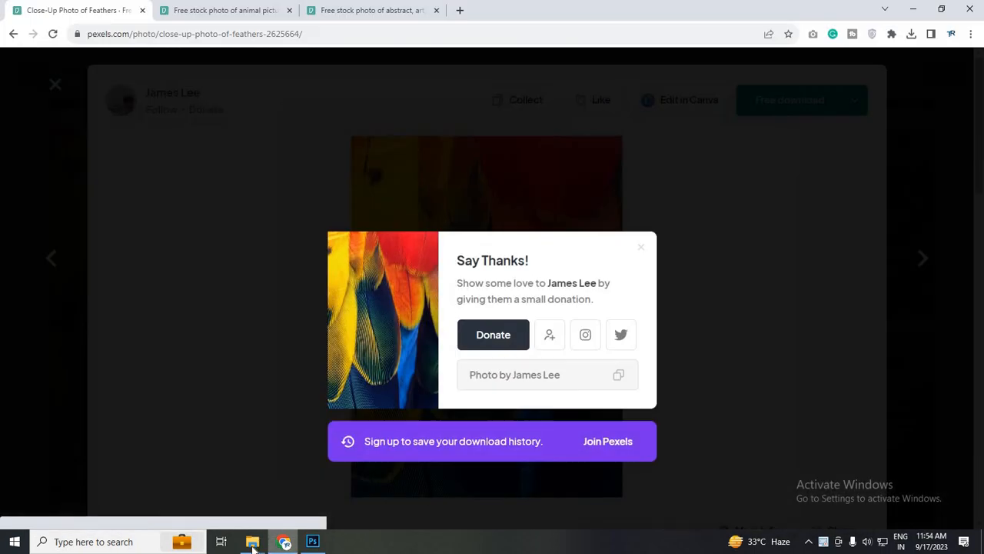
mouse_move(252, 541)
click(343, 472)
click(174, 153)
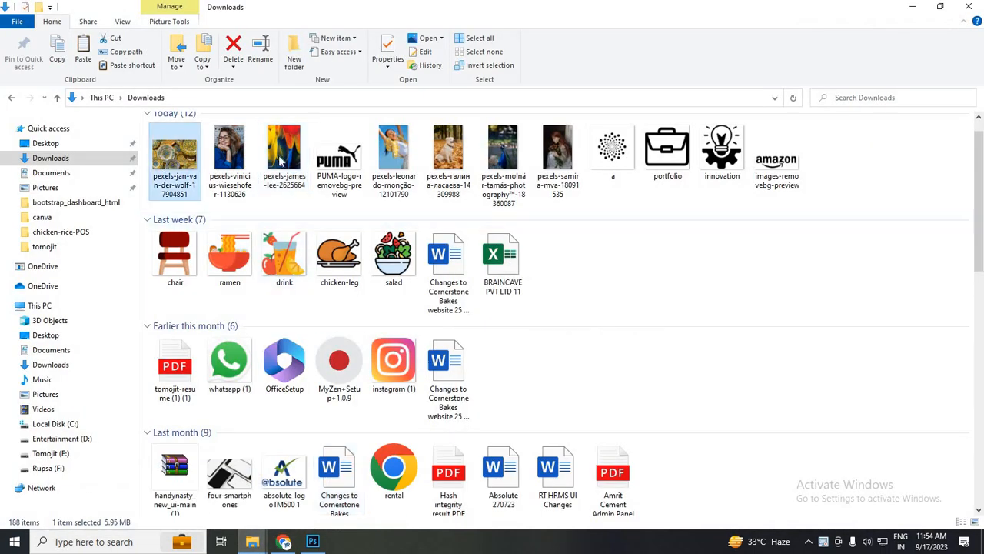
click(274, 159)
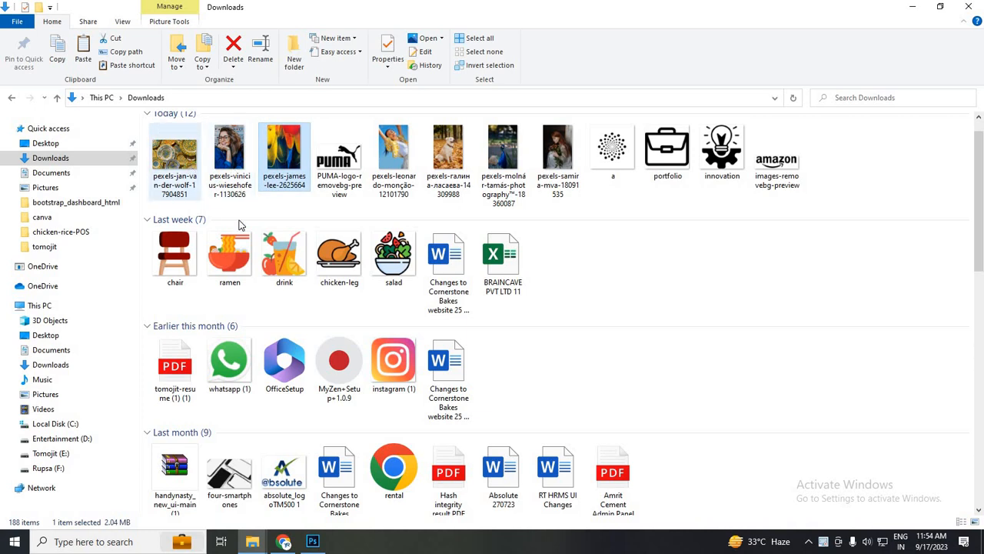
shift+click(174, 154)
click(312, 542)
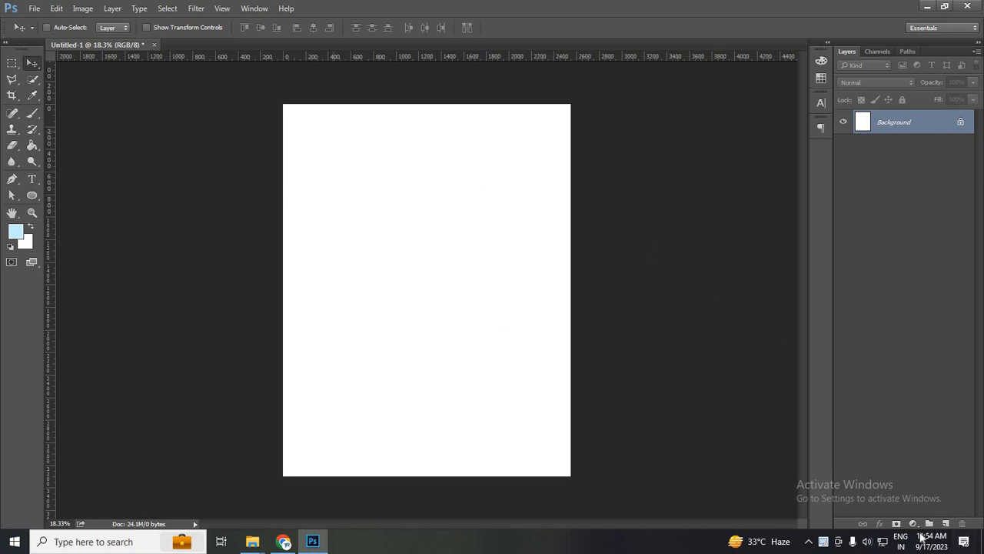
- Add a new layer, draw a light blue circle about 1727 px wide with the Ellipse tool, and centre it on the page
click(946, 523)
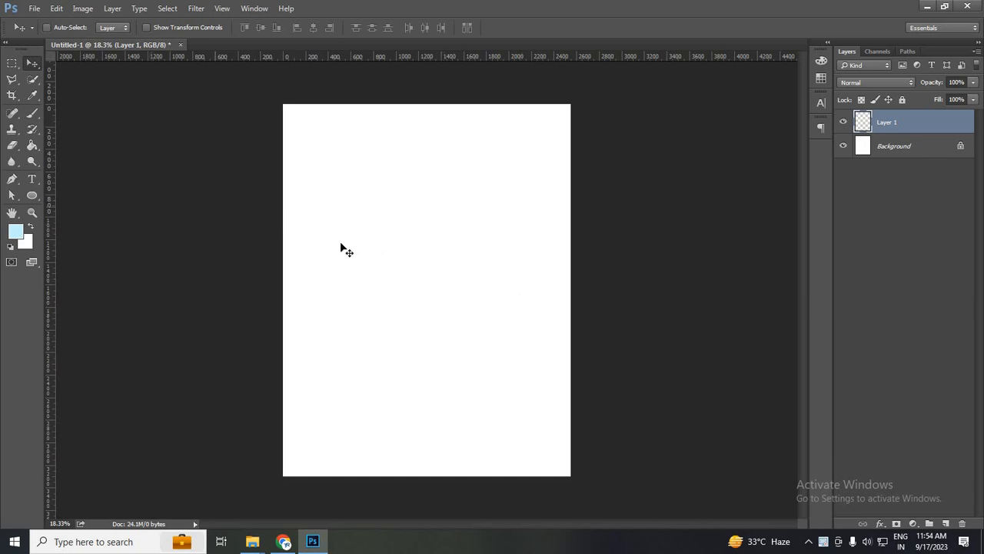
click(35, 194)
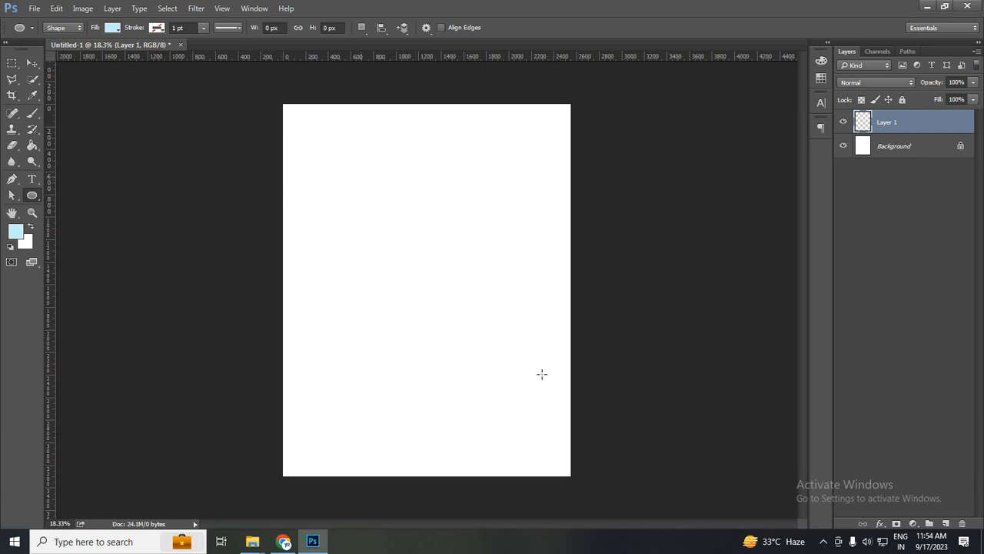
drag(361, 177, 555, 370)
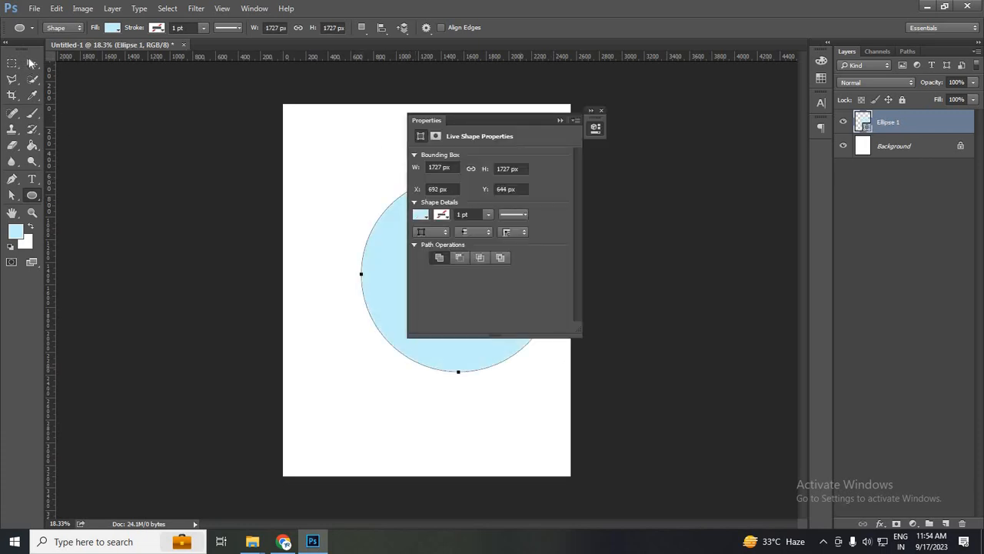
key(v)
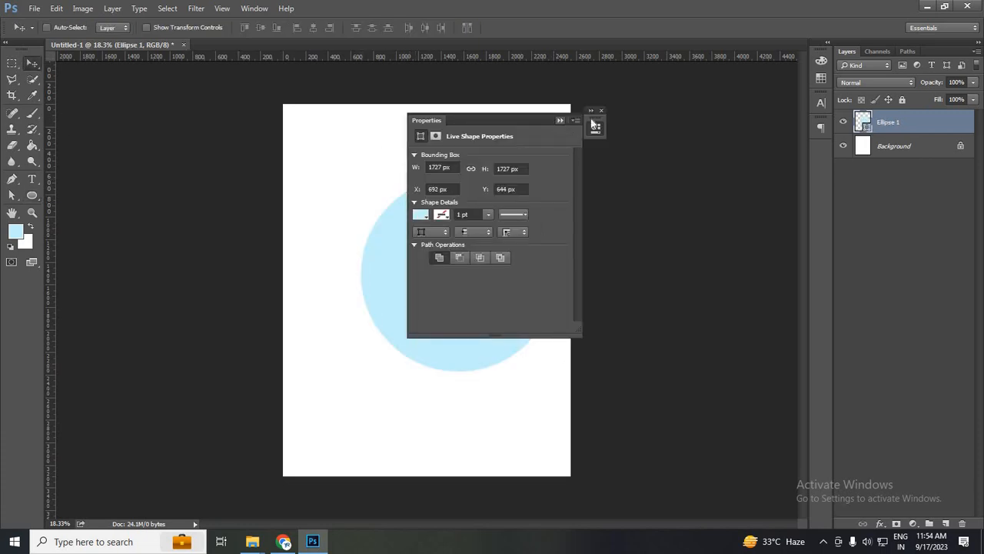
click(595, 127)
drag(481, 269, 496, 203)
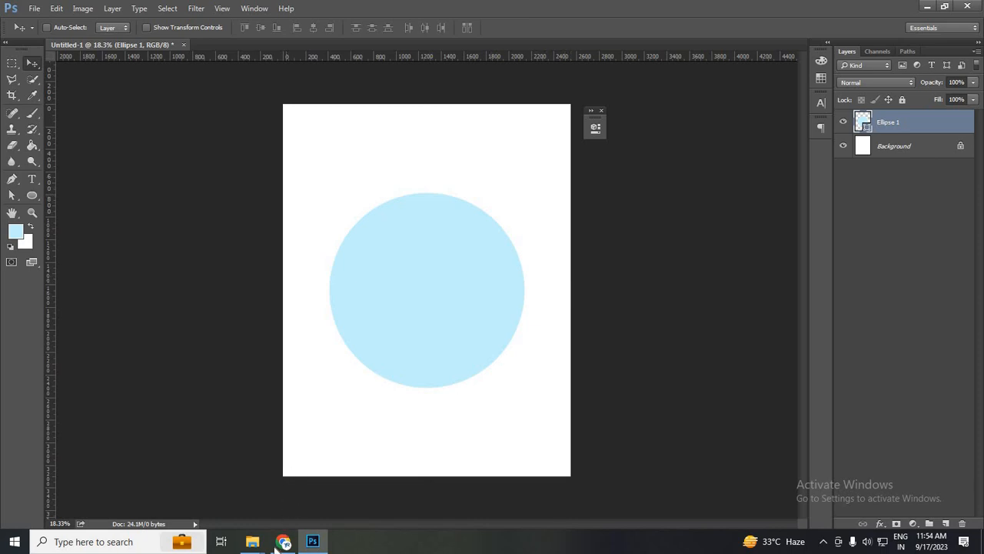
- Place the portrait photo of the woman in glasses from the Downloads folder above the circle at its default size
click(249, 546)
click(405, 480)
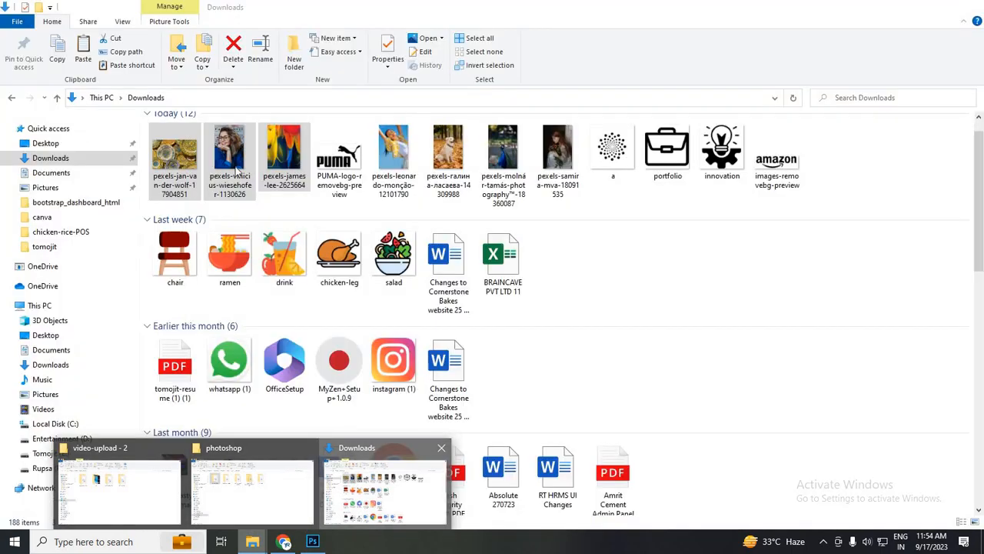
drag(234, 163, 392, 365)
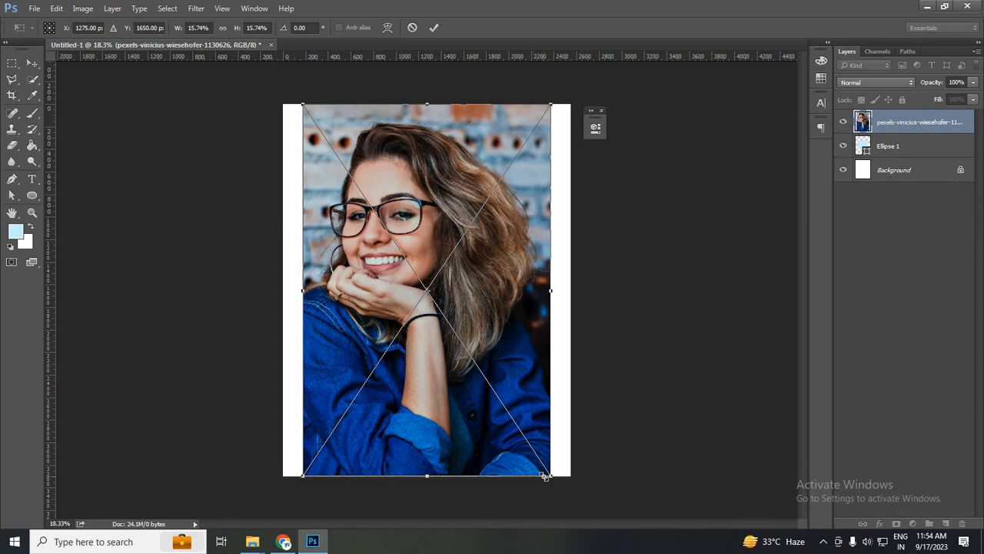
key(Return)
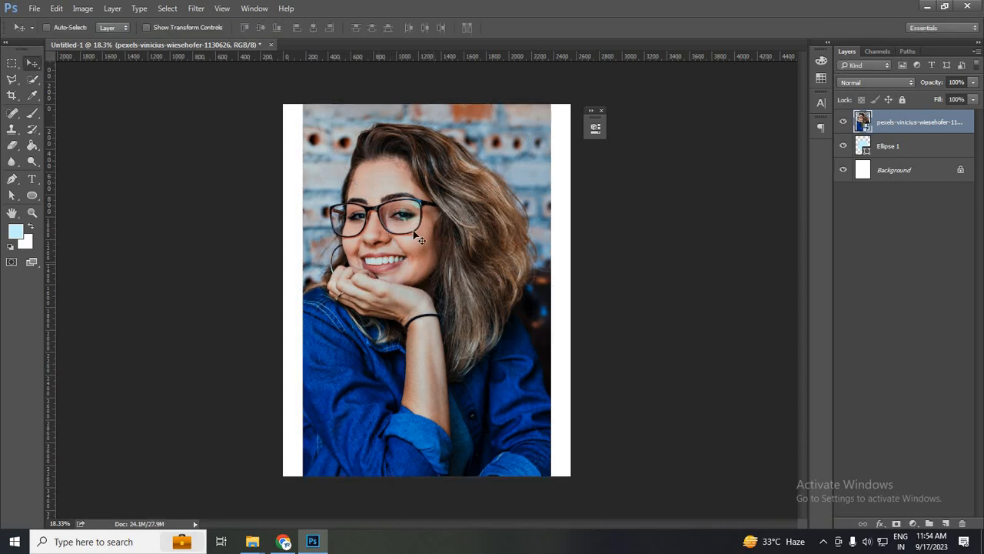
- Compare the portrait photo layer with the circle layer beneath it by toggling their visibility
click(843, 121)
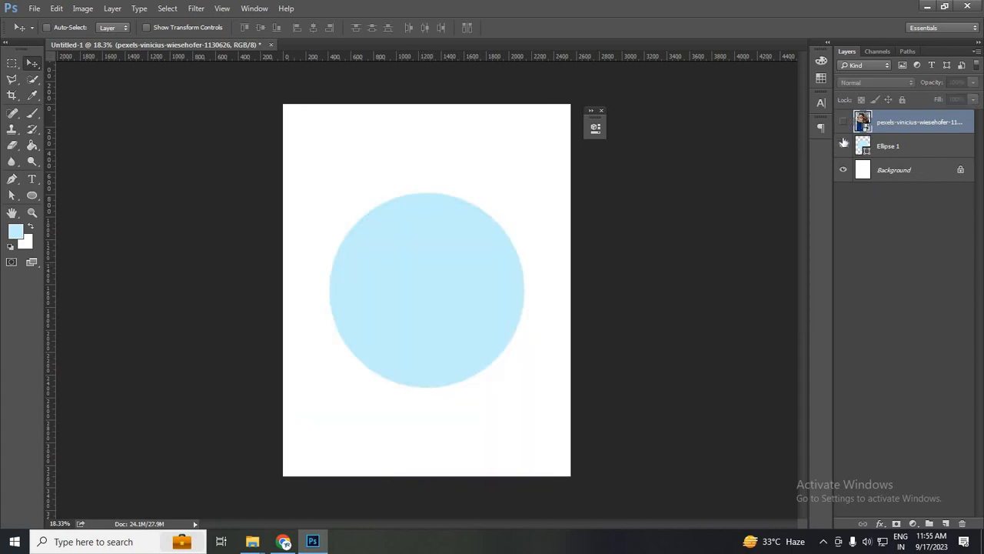
click(843, 123)
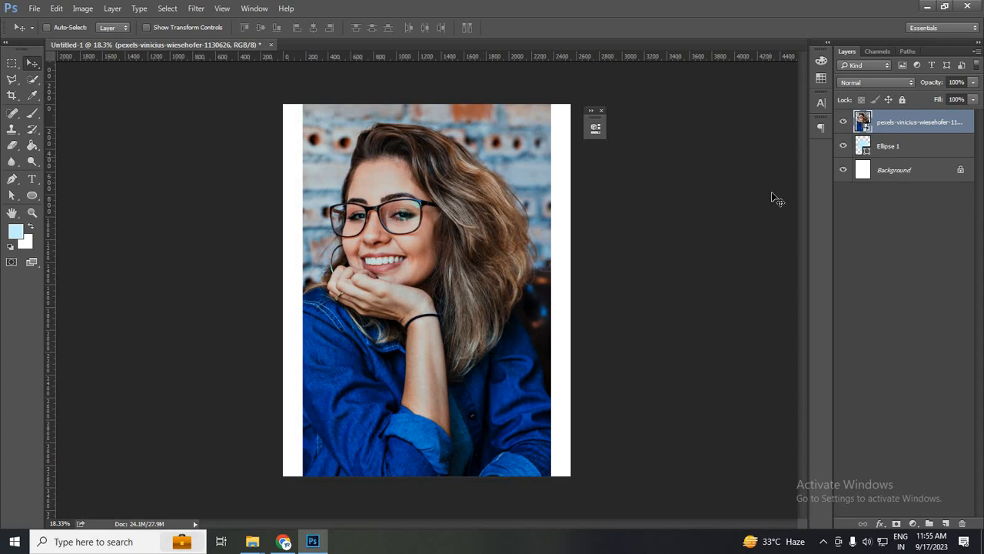
click(843, 123)
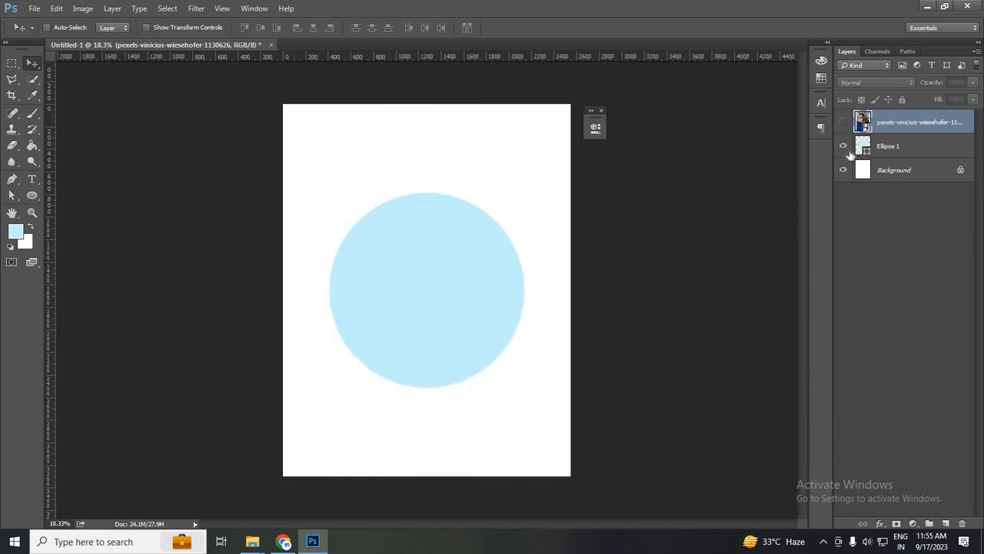
click(843, 146)
click(844, 146)
click(884, 156)
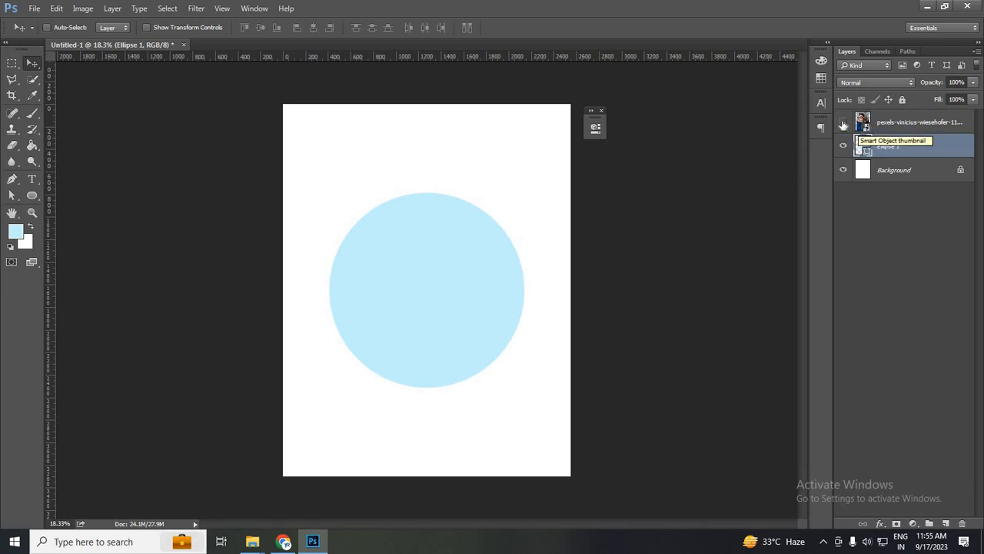
click(908, 123)
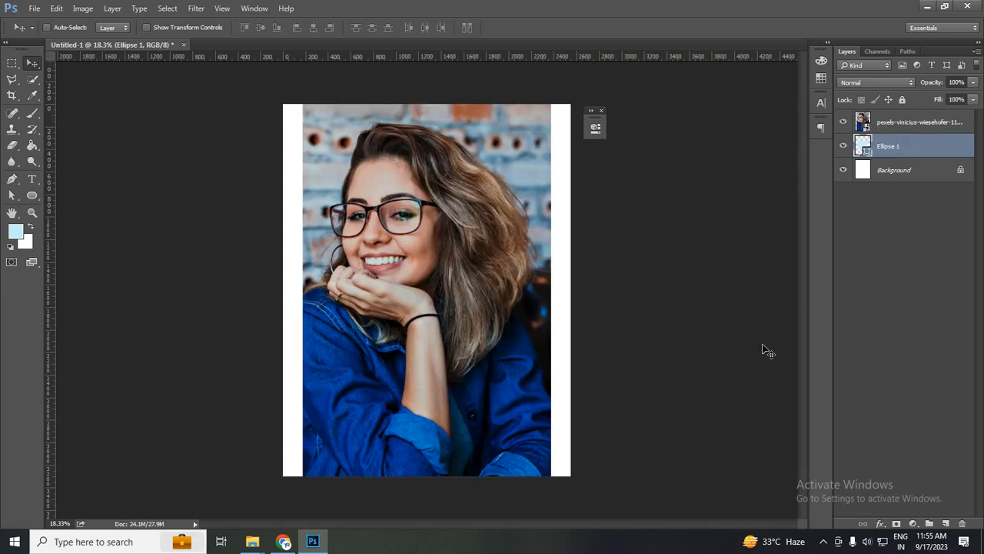
key(ctrl+t)
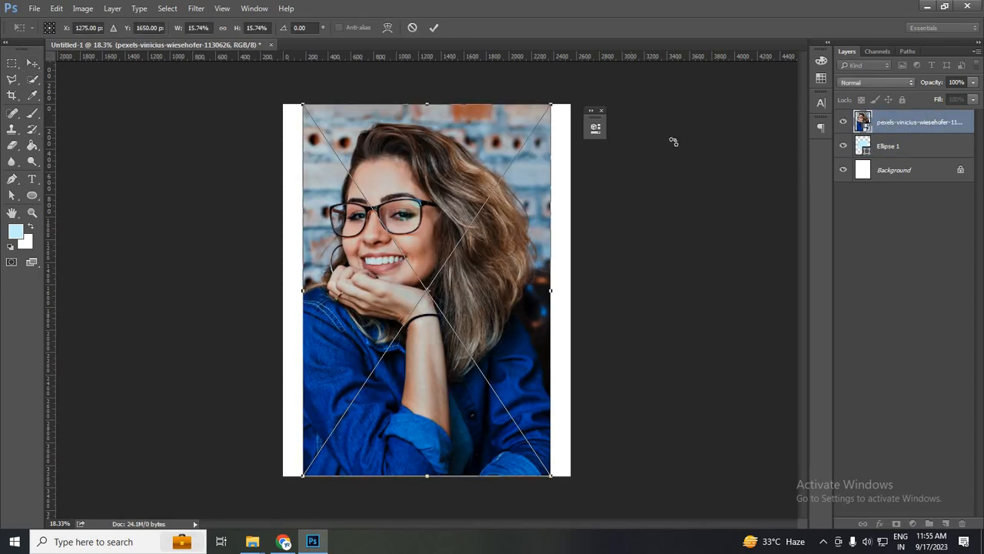
key(Return)
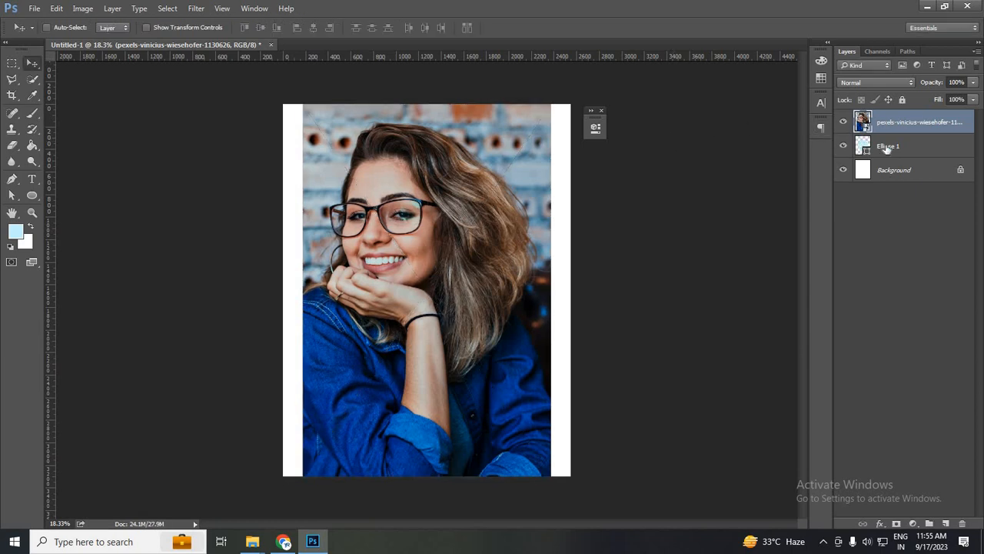
click(842, 123)
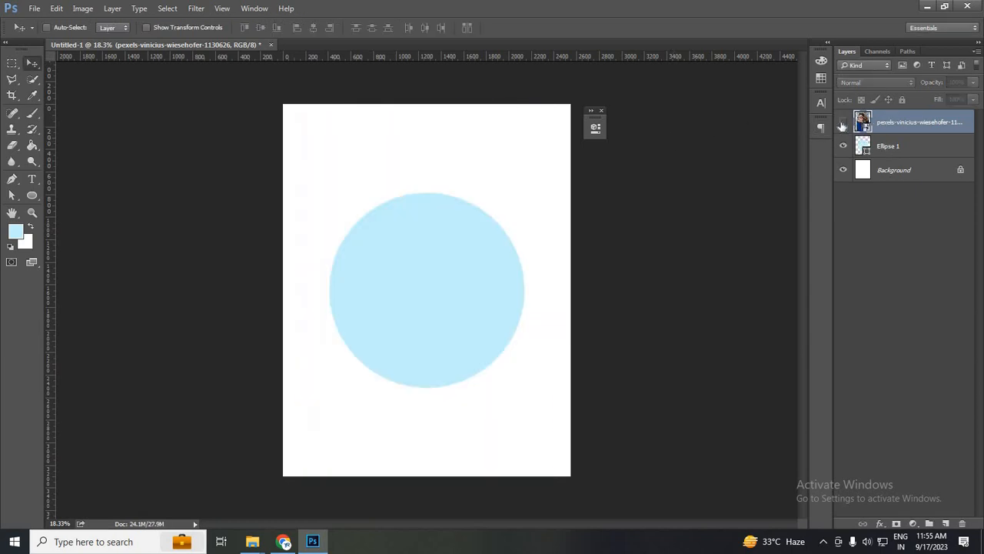
click(842, 123)
key(ctrl+z)
click(843, 123)
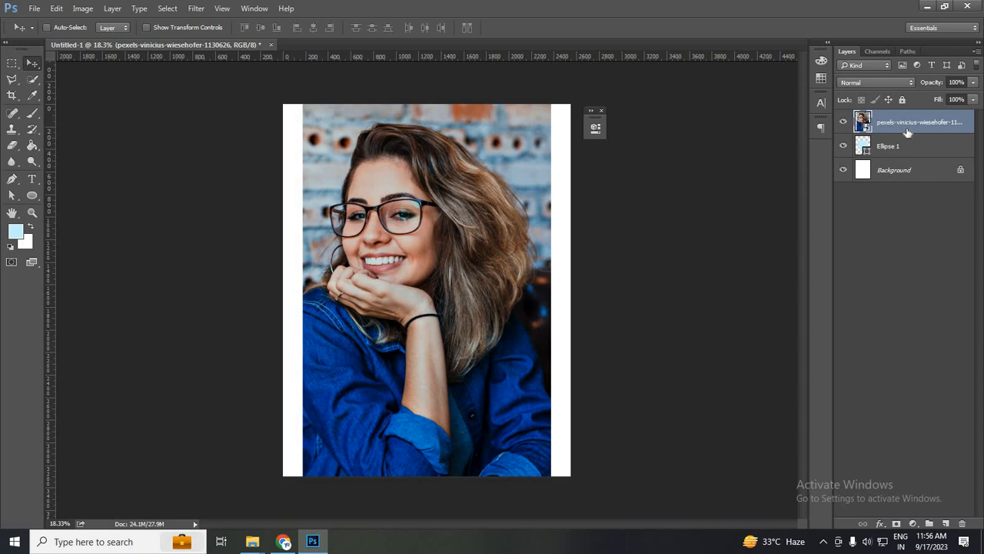
click(843, 123)
click(843, 123)
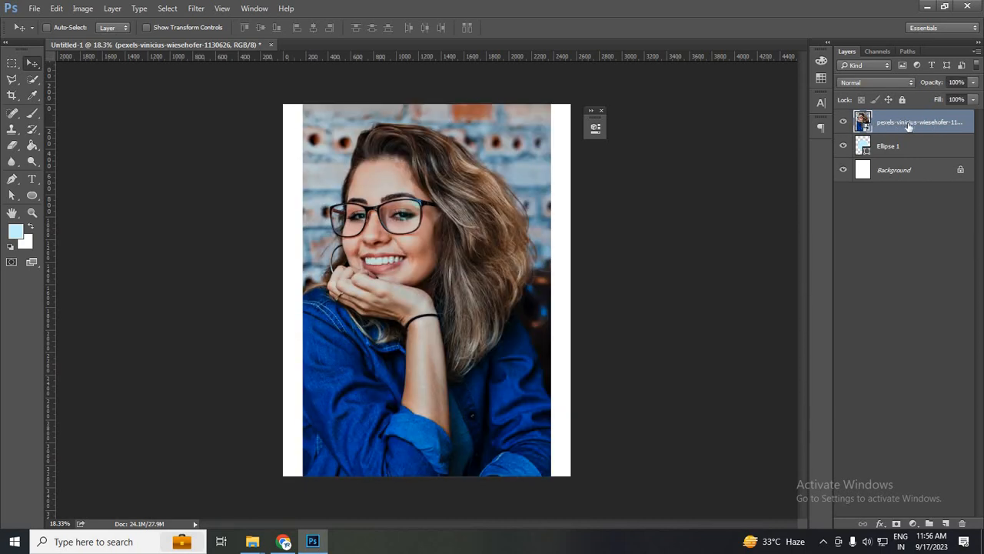
- Create a clipping mask so the portrait photo is clipped to the circle below it
right_click(953, 125)
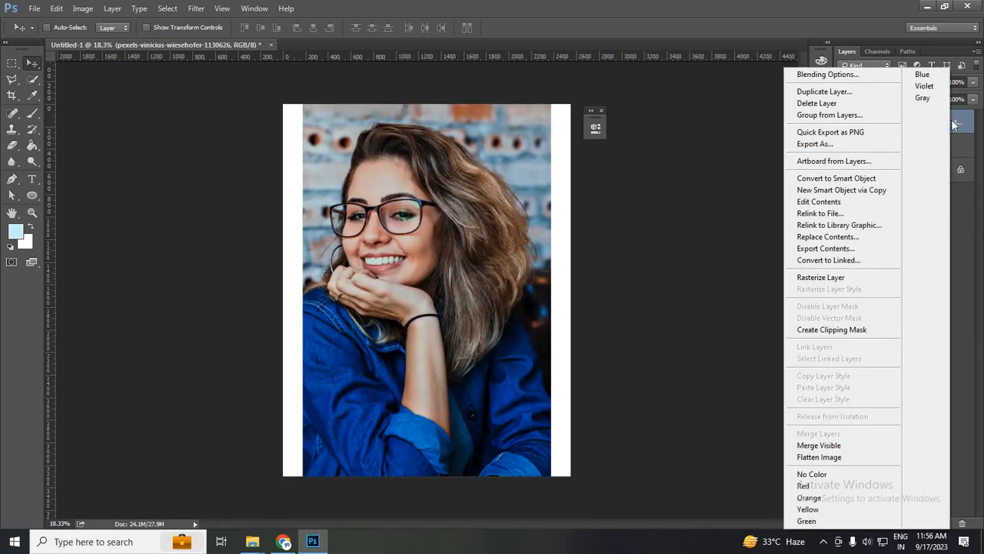
click(878, 330)
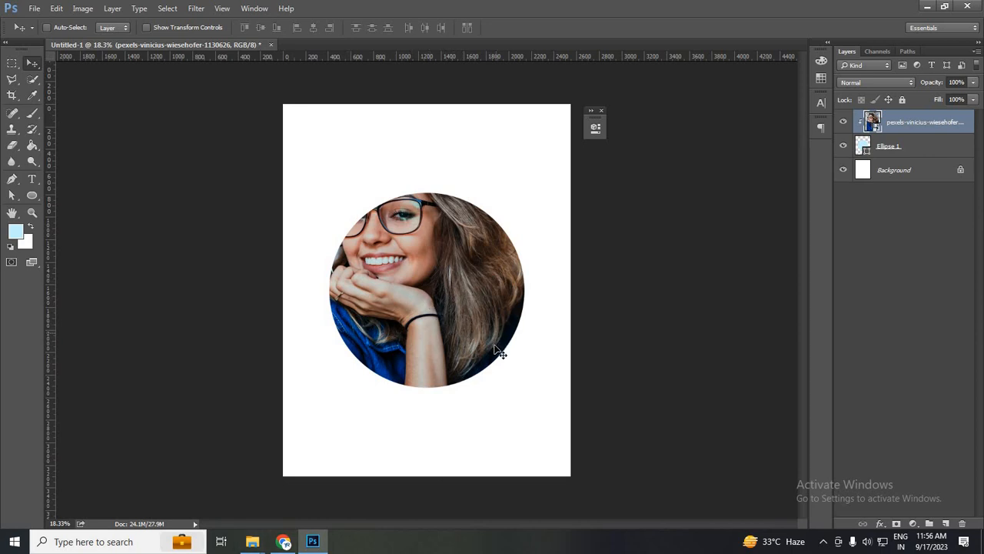
- Scale the clipped portrait photo proportionally to about 14.16% and move it down so the woman's face sits inside the circle
key(ctrl)
key(ctrl+t)
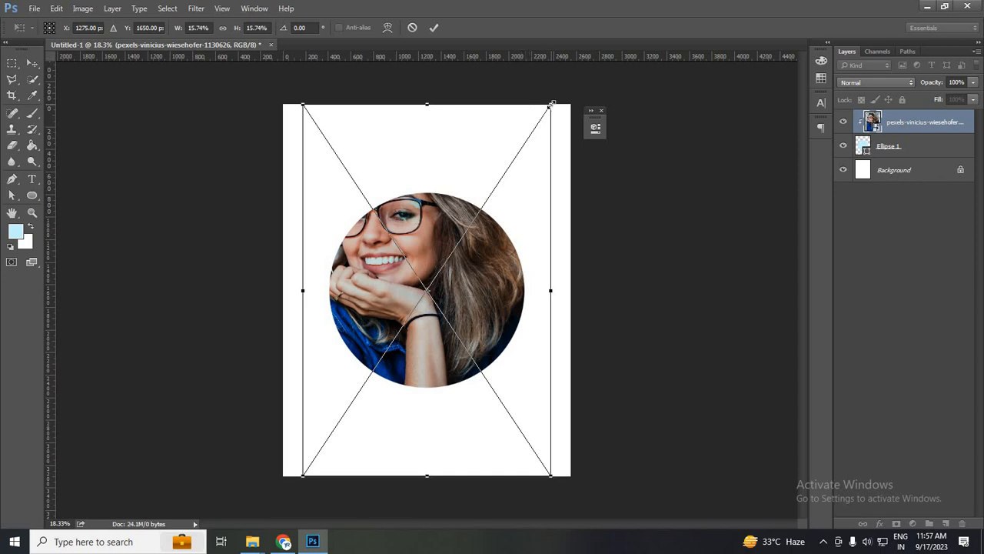
drag(550, 103, 481, 166)
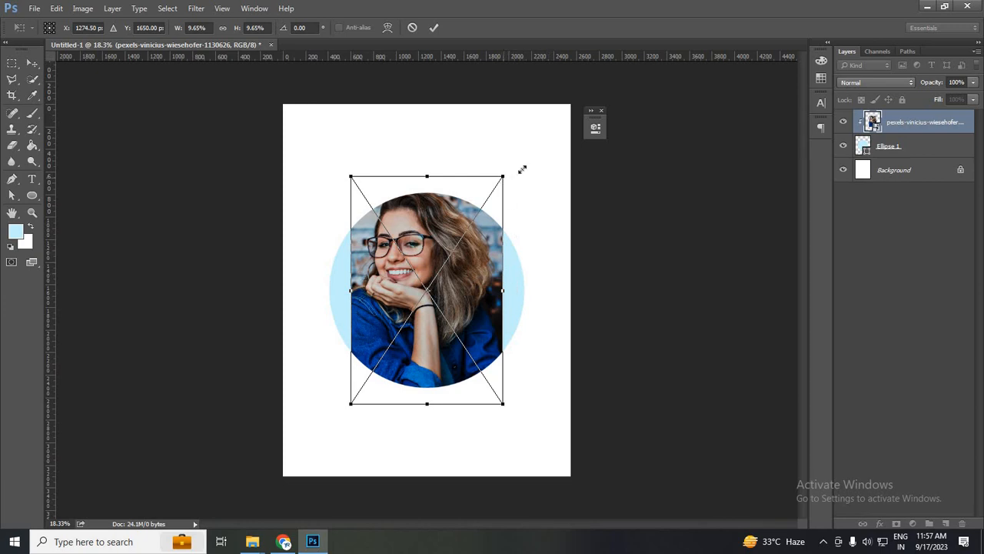
drag(522, 169, 546, 160)
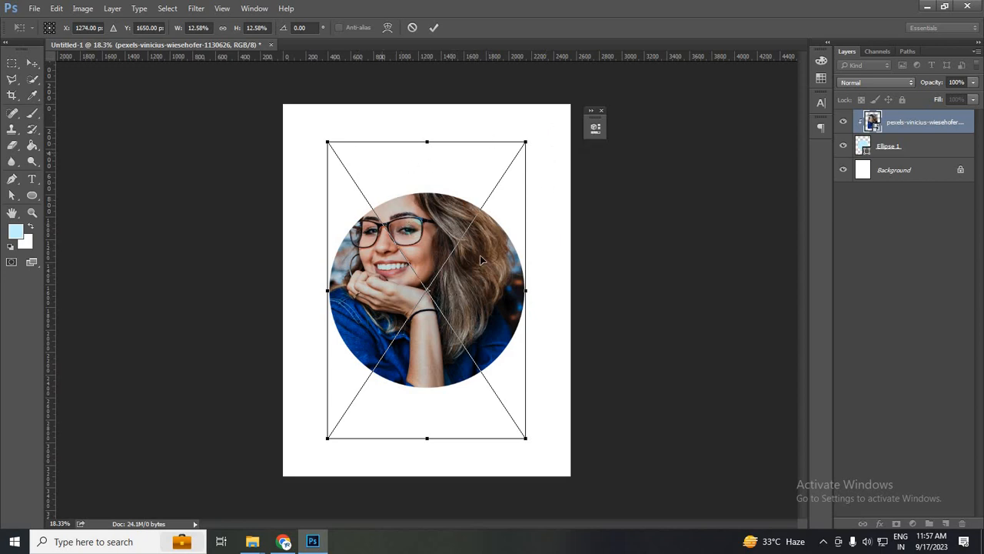
drag(487, 240, 488, 294)
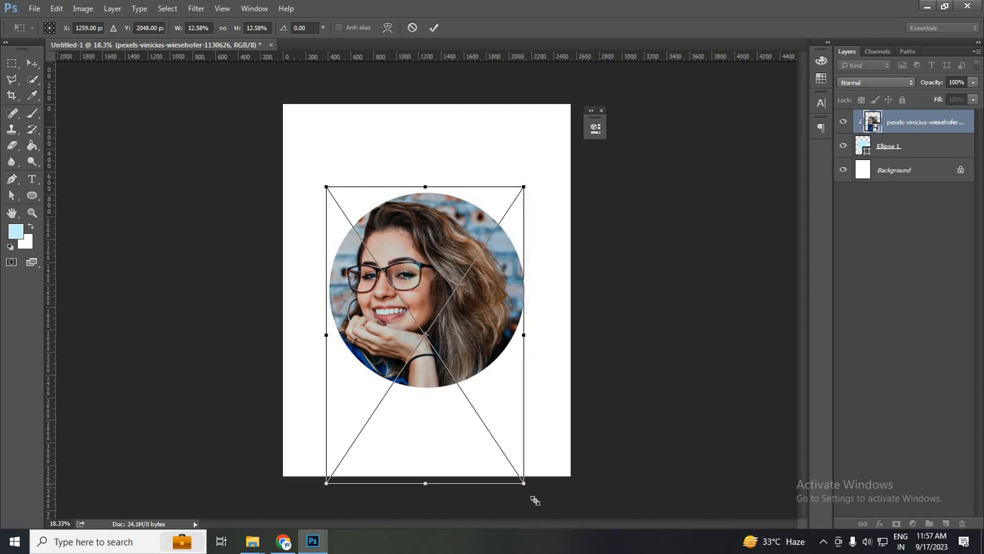
mouse_move(544, 514)
mouse_down()
mouse_move(559, 528)
mouse_move(549, 521)
mouse_up()
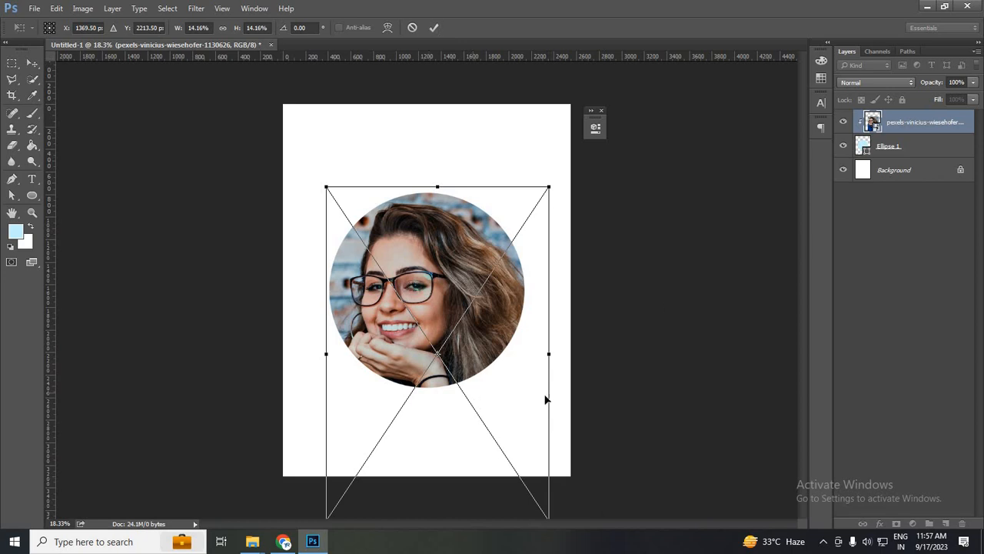
click(434, 28)
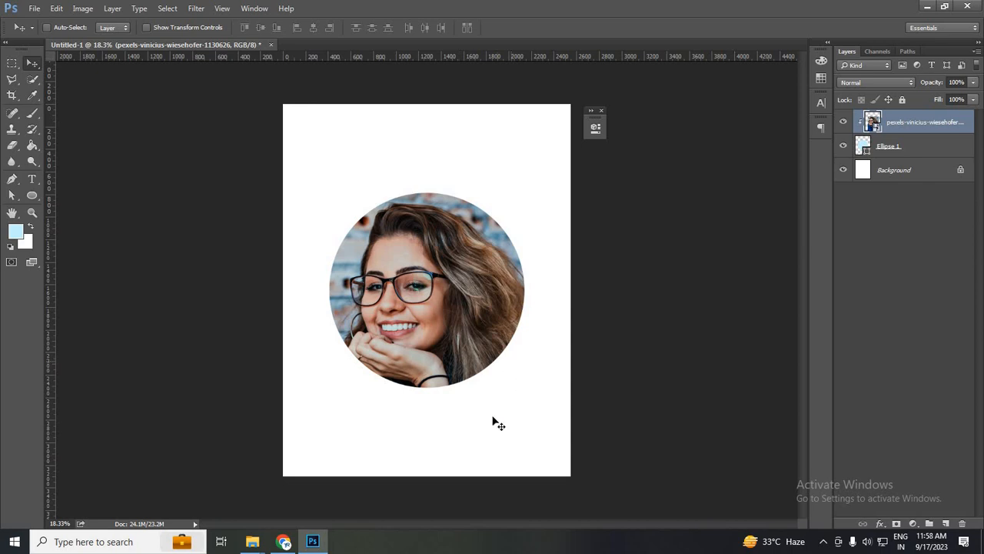
- Shift the clipped portrait photo about 95 px left and 27 px up, aligning it with the page's vertical centre line
key(ctrl)
key(ctrl+t)
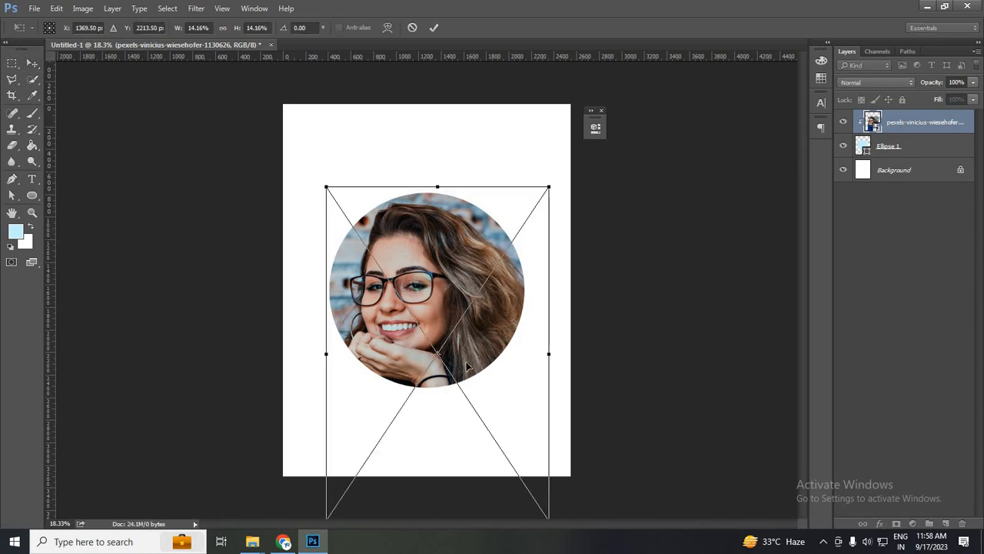
drag(485, 438, 476, 419)
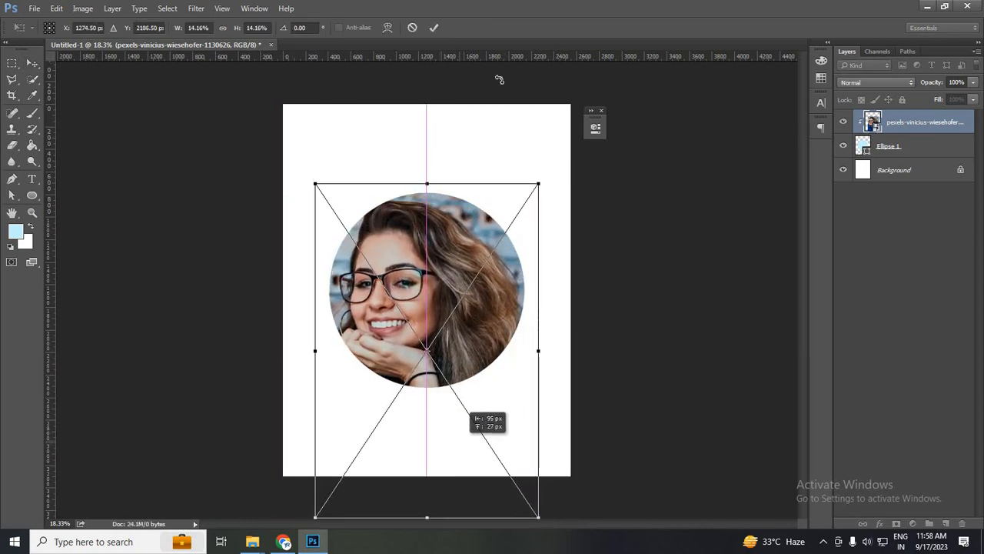
click(435, 27)
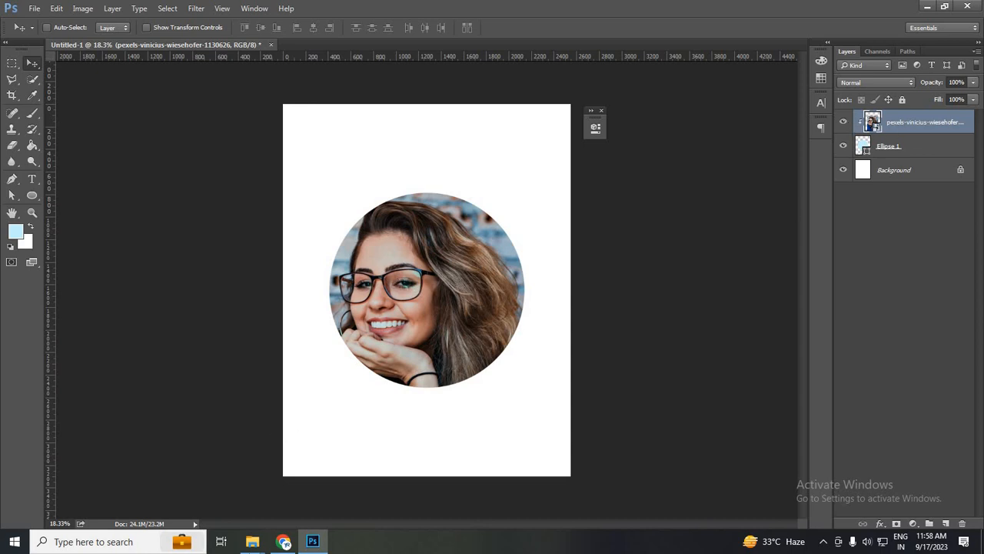
- Place the photo of the woman in the yellow-patterned shirt from the Downloads folder and scale it proportionally to about 10.73%
click(252, 541)
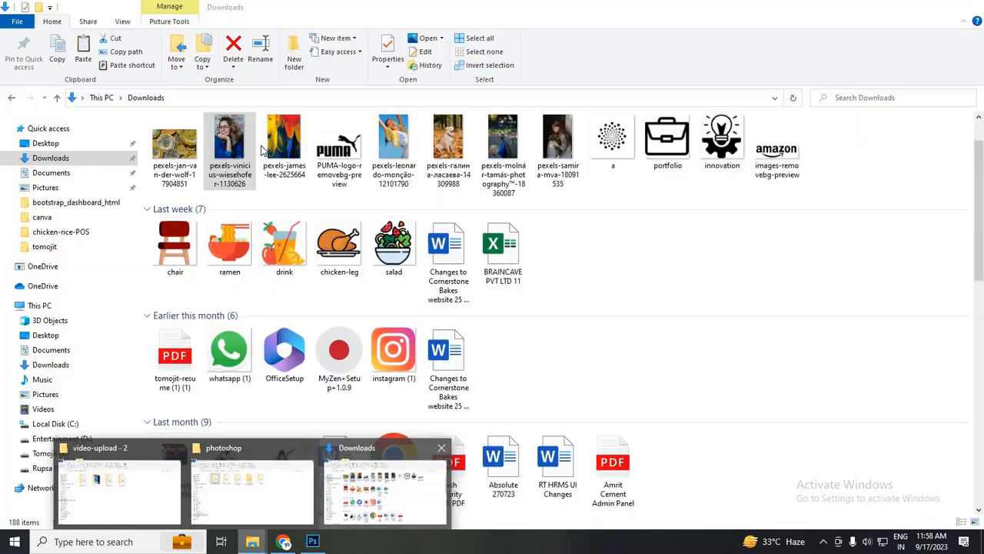
click(384, 484)
click(396, 152)
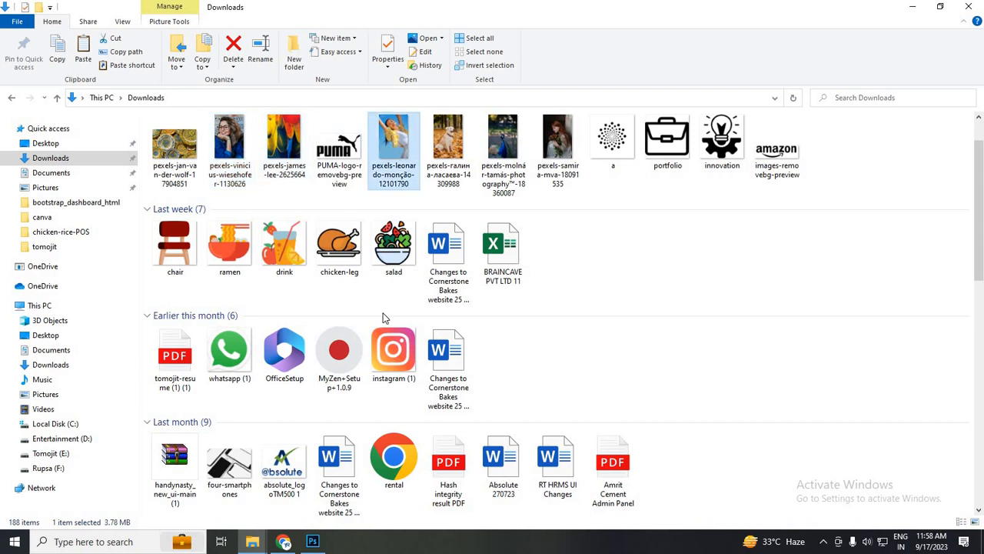
drag(394, 150, 426, 336)
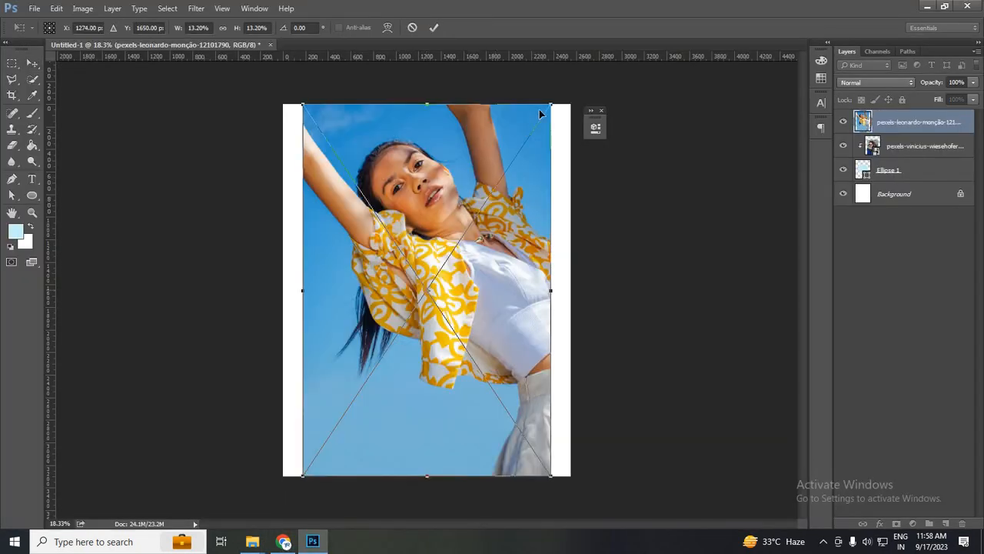
drag(545, 132, 484, 93)
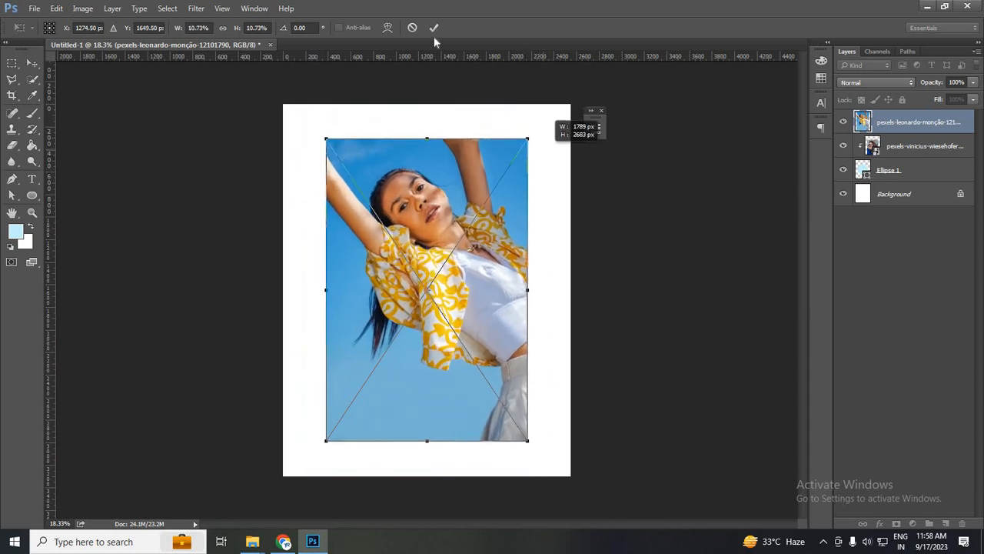
click(434, 27)
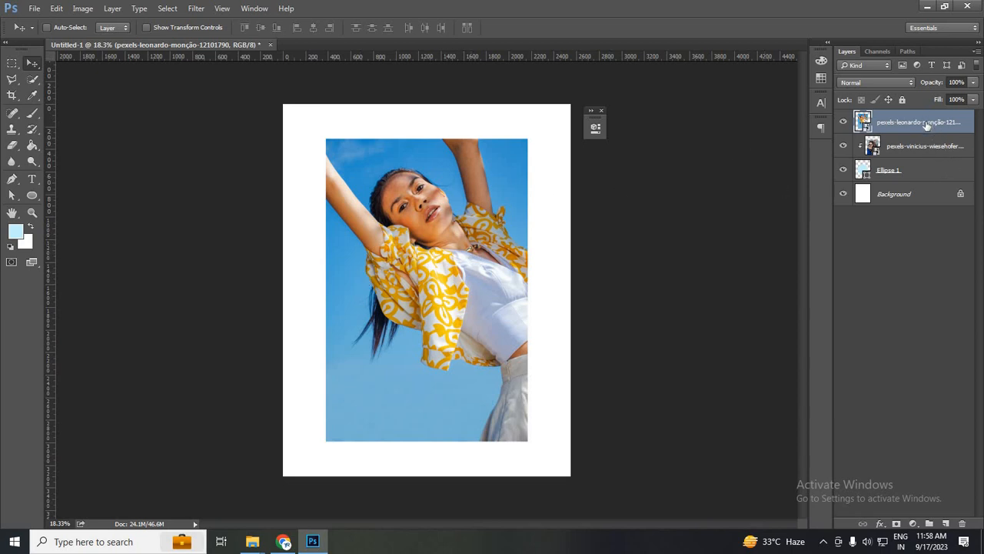
- Move the new photo layer directly above the circle so it joins the clipping mask, and delete the earlier portrait layer
drag(926, 135, 928, 160)
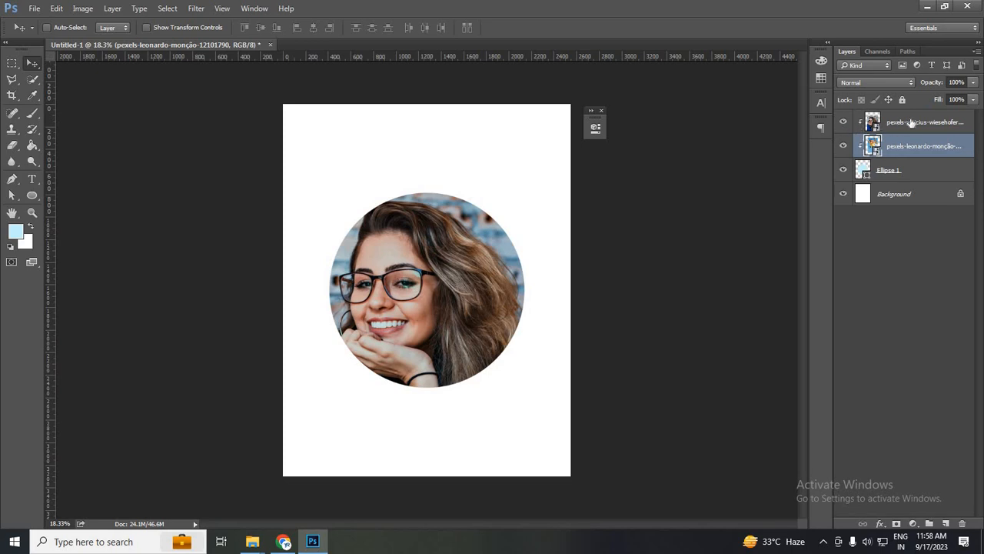
click(912, 123)
key(Delete)
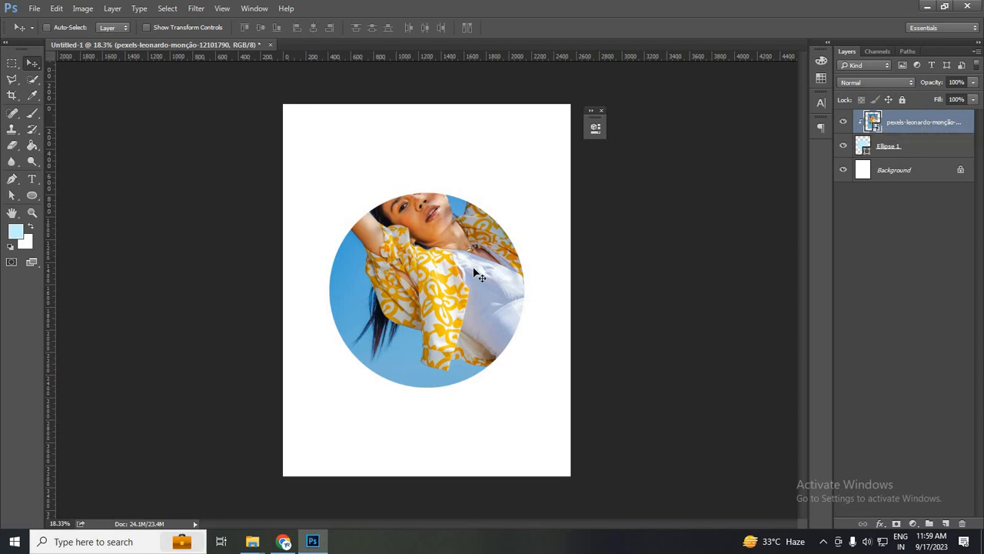
- Move the clipped photo down so the woman's face sits inside the circle, and enlarge it slightly
mouse_move(470, 296)
mouse_down()
mouse_move(471, 317)
mouse_move(475, 305)
mouse_up()
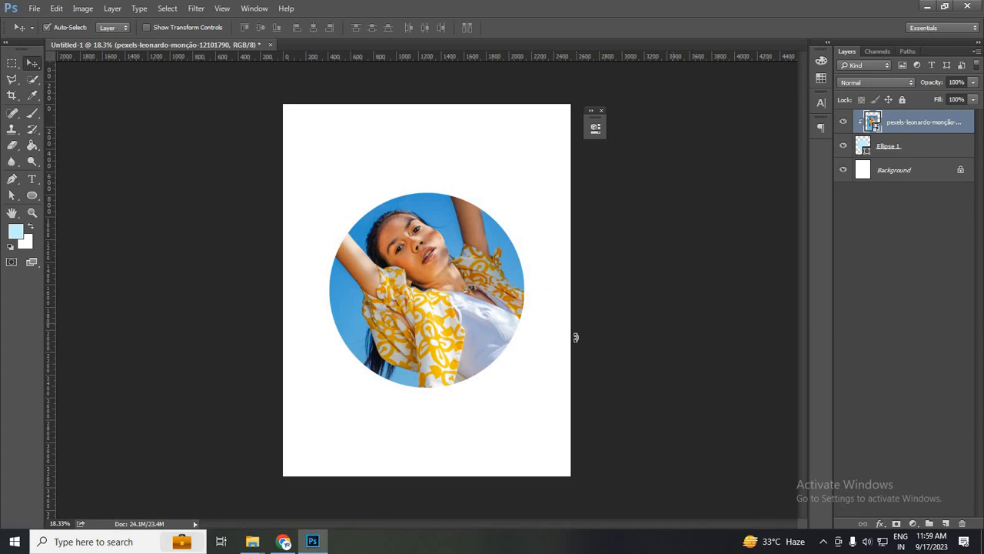
key(ctrl+t)
mouse_move(532, 492)
mouse_down()
mouse_move(552, 516)
mouse_move(529, 485)
mouse_up()
click(434, 28)
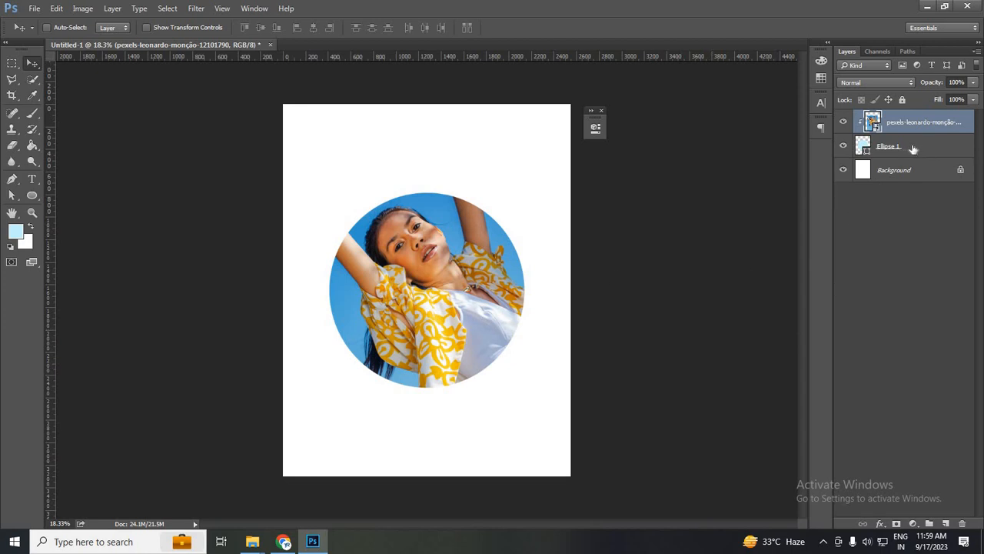
- Delete the clipped photo and circle layers and add a new empty layer above the background
key(Delete)
key(Delete)
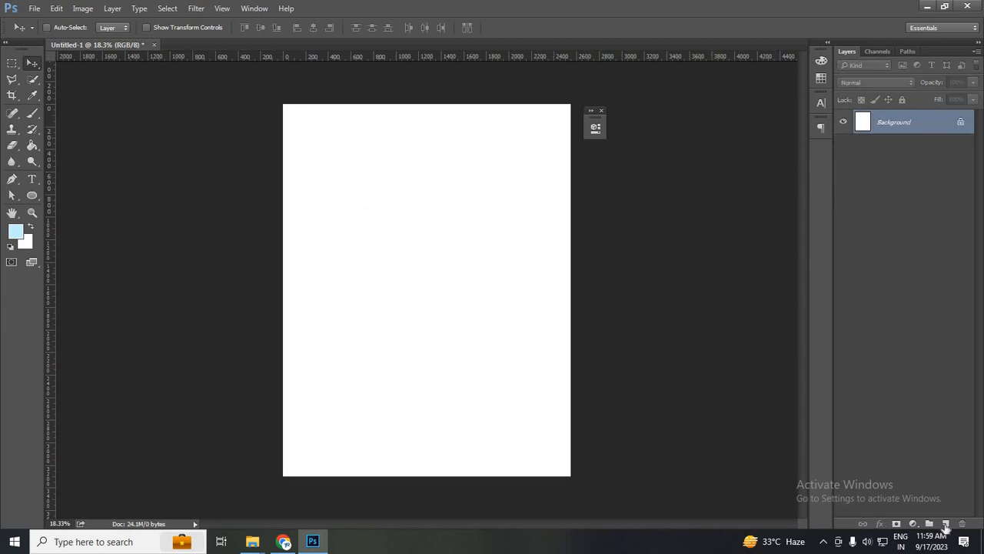
click(945, 524)
- Draw a light blue rectangle about 2060 × 928 px and move it to the horizontal centre of the page's upper half
click(32, 194)
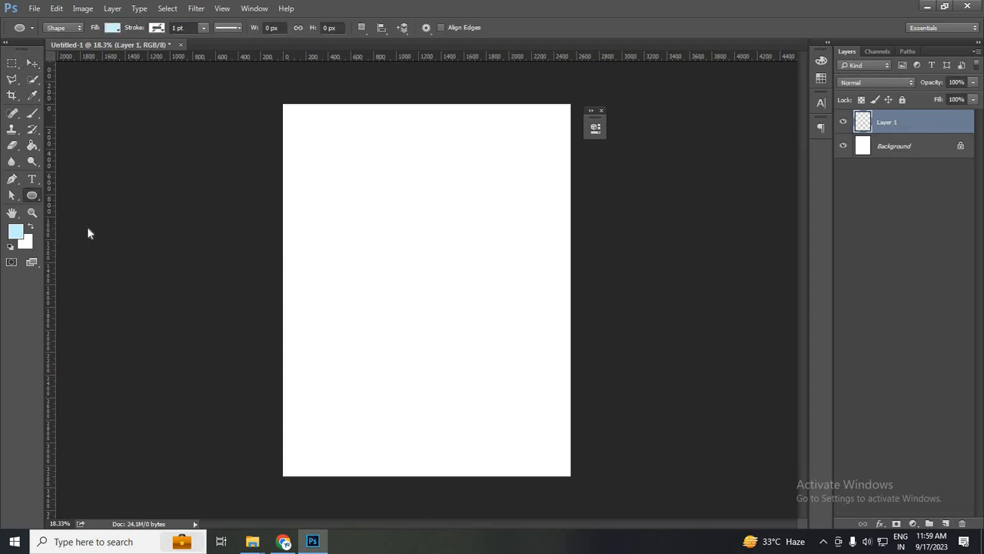
click(90, 192)
drag(342, 136, 501, 202)
drag(232, 109, 224, 84)
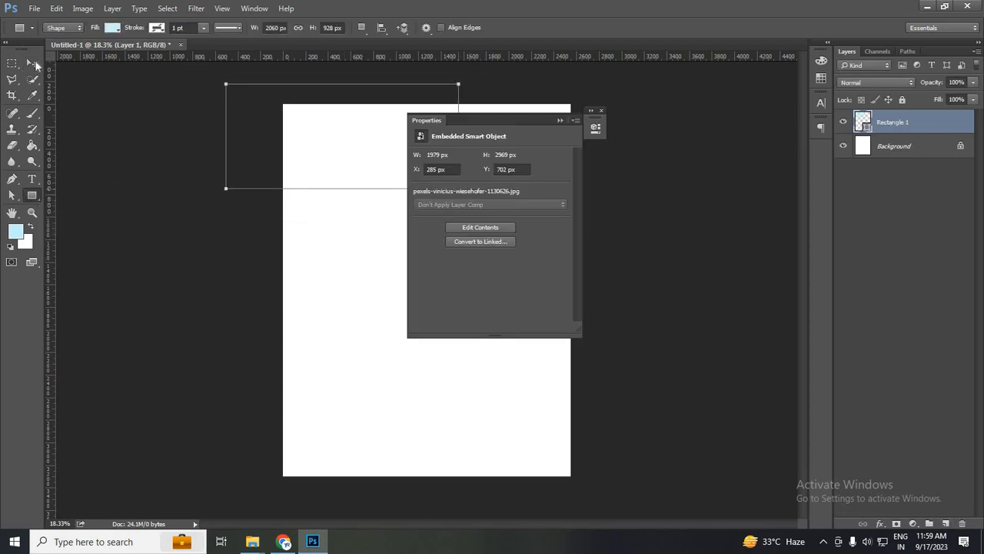
key(v)
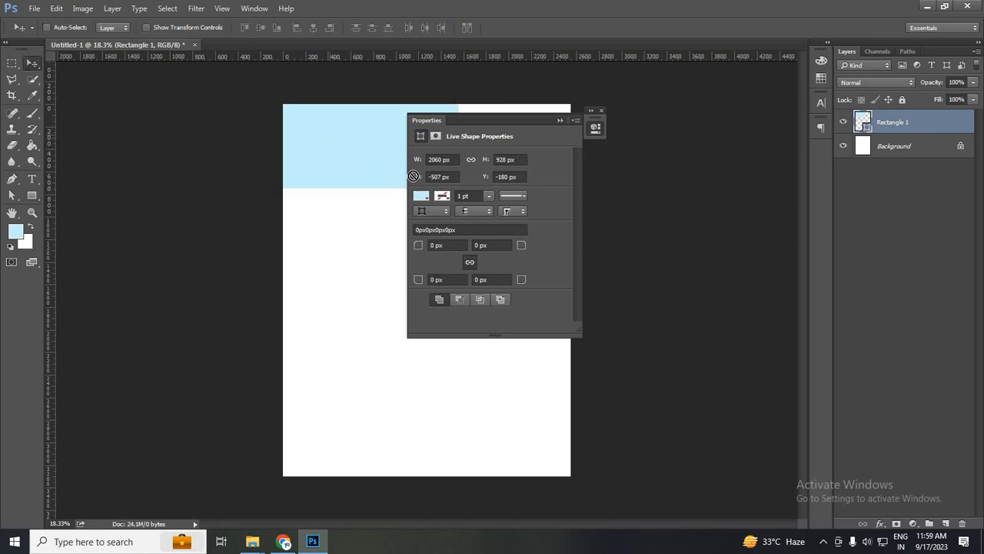
click(560, 119)
drag(495, 239, 579, 309)
- Place the photo of the patterned plates from the Downloads folder over the rectangle at 10.20% scale
mouse_move(252, 541)
click(387, 483)
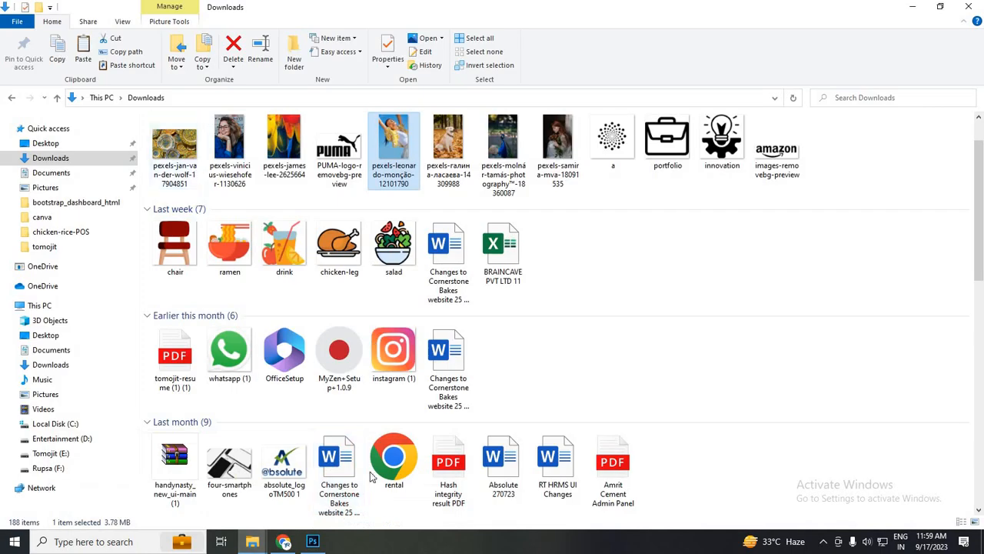
drag(174, 149, 532, 199)
click(435, 28)
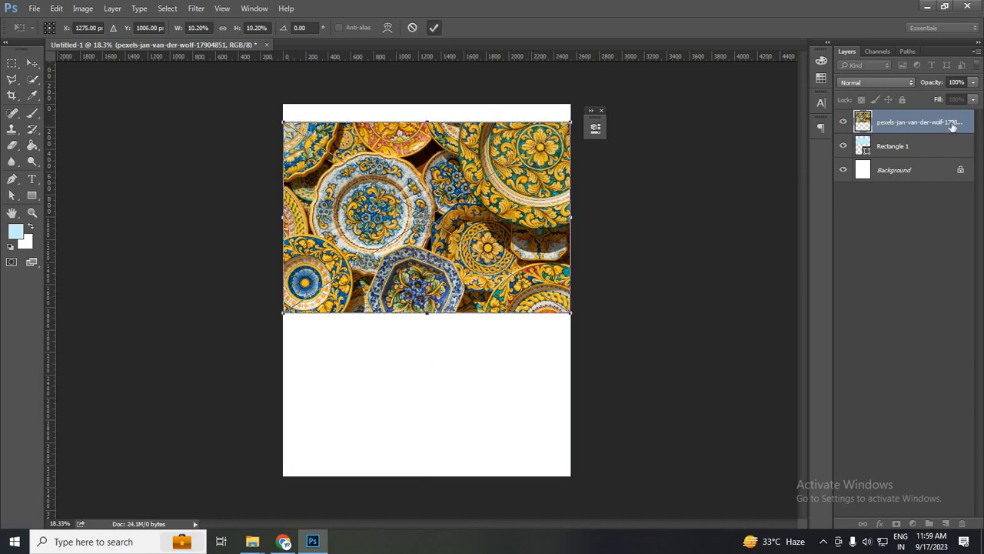
- Create a clipping mask from the plates photo to the rectangle and shift the photo slightly to the right
right_click(892, 267)
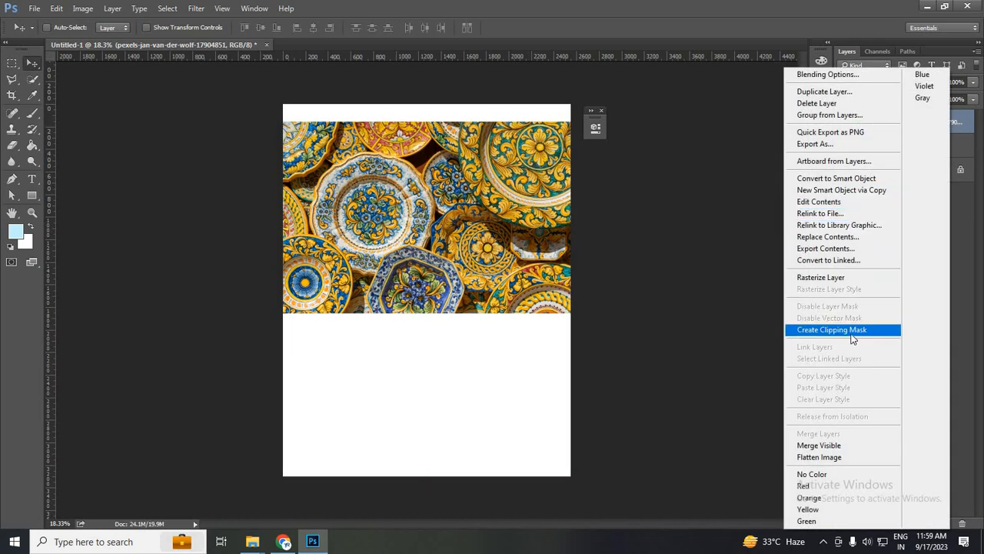
click(852, 332)
drag(460, 238, 479, 236)
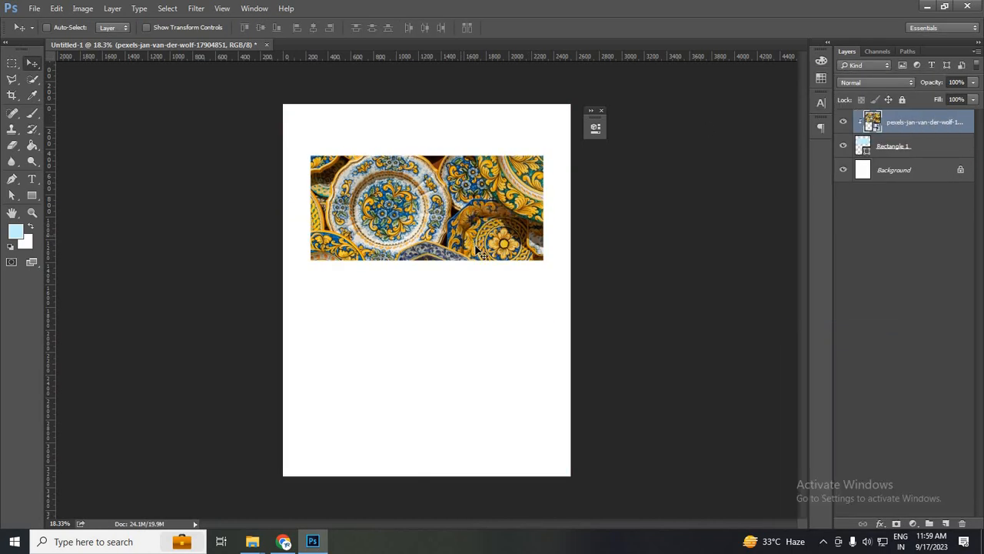
- Scale the clipped plates photo to about 27.84% and move it so one plate's blue floral centre fills the rectangle
key(ctrl+t)
drag(586, 306, 949, 538)
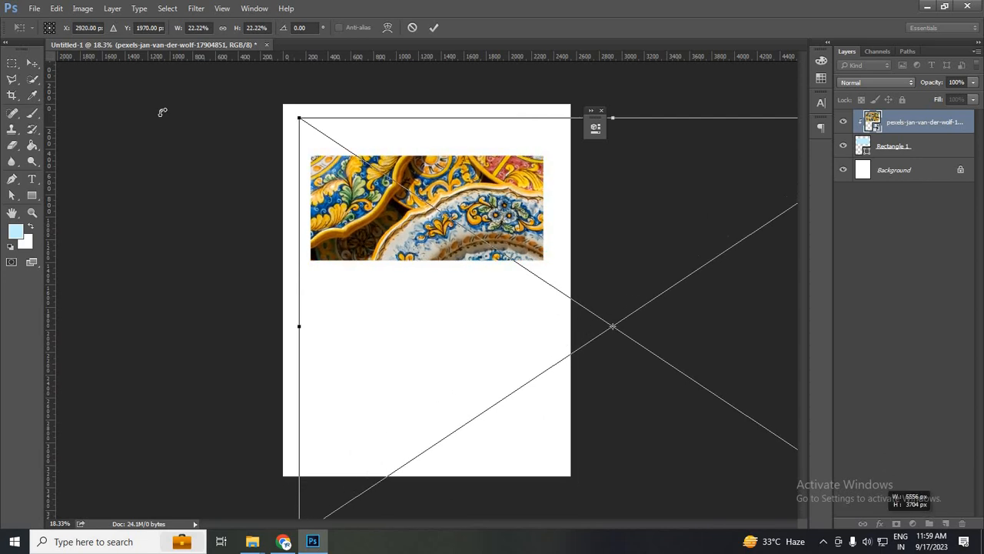
drag(202, 29, 227, 28)
drag(429, 183, 462, 133)
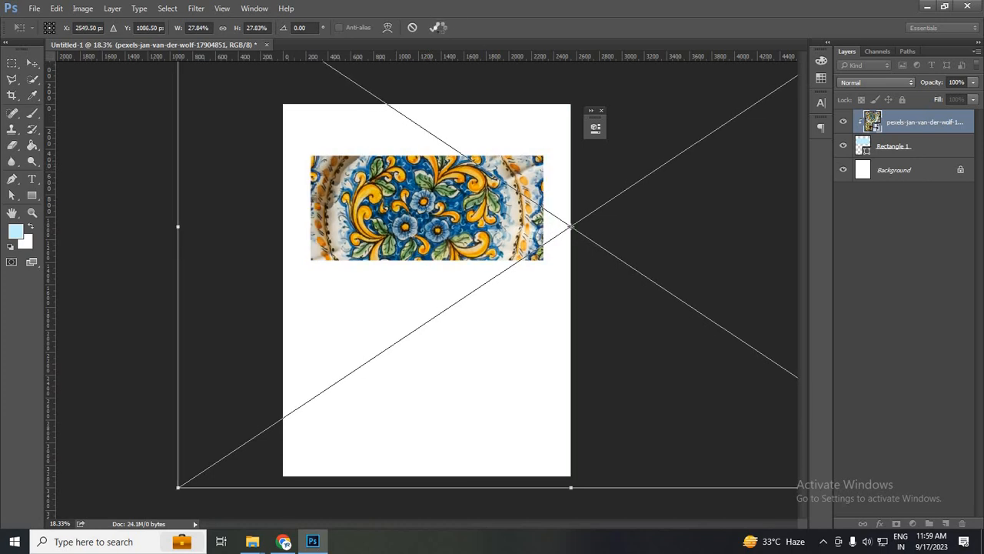
click(436, 28)
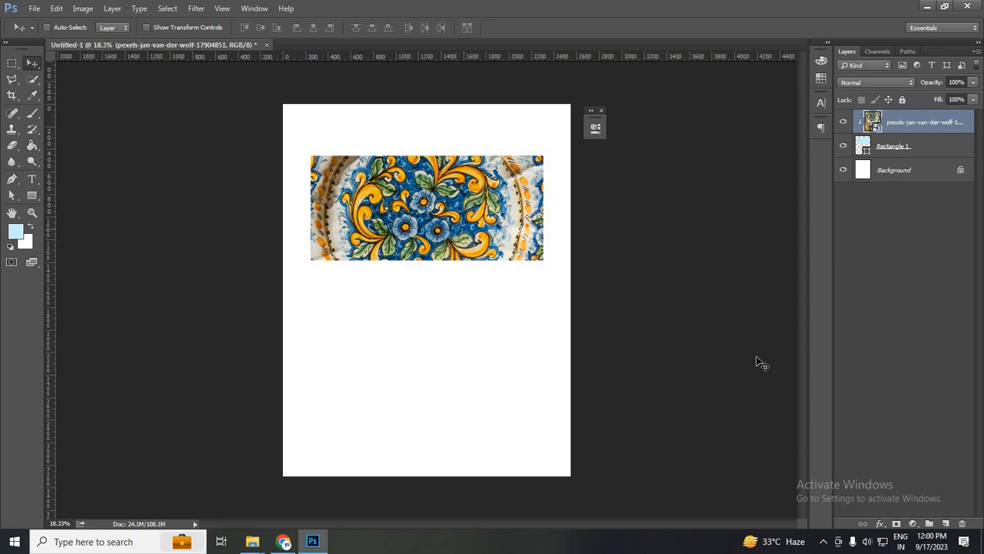
- Add a new layer and draw a paw print custom shape about 1193 × 1103 px below the rectangle
click(945, 523)
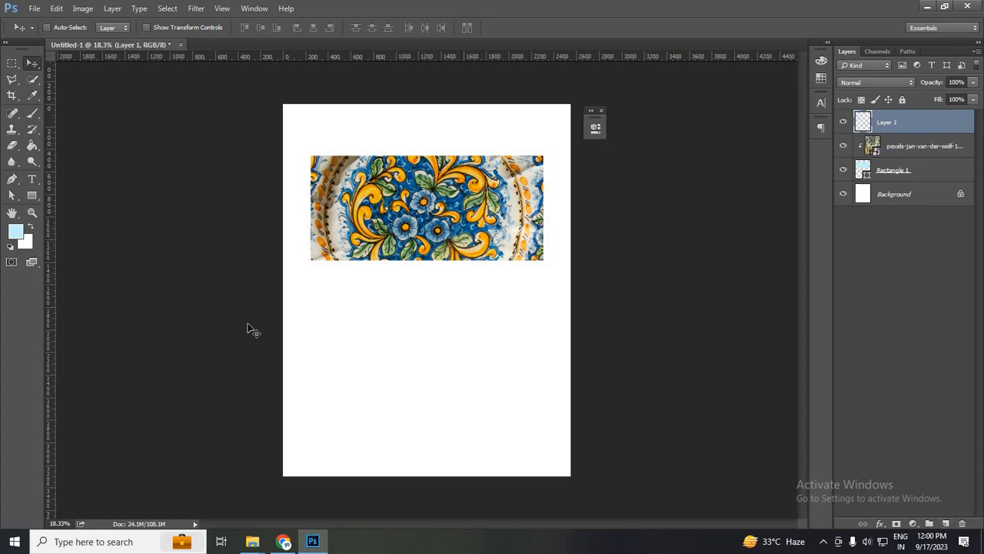
drag(31, 201, 83, 253)
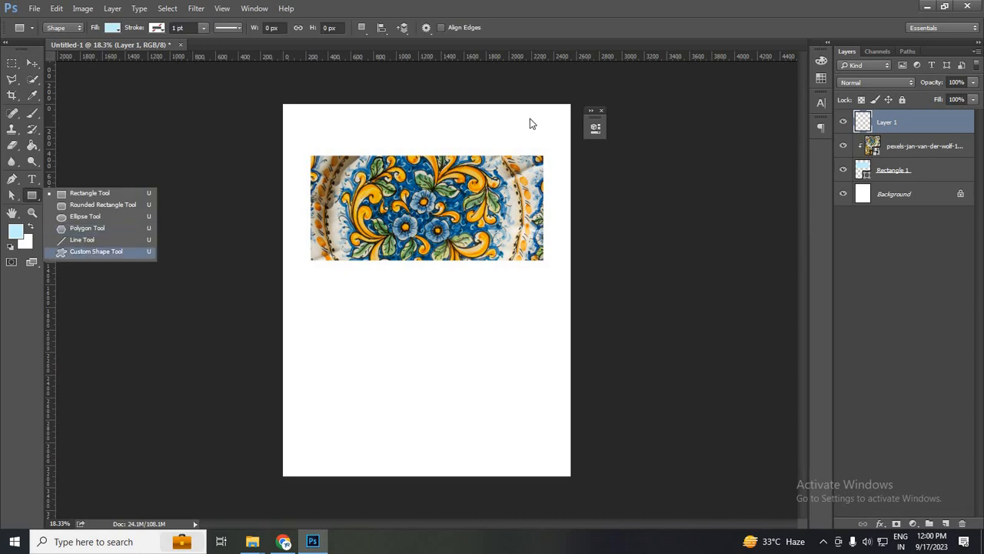
click(479, 27)
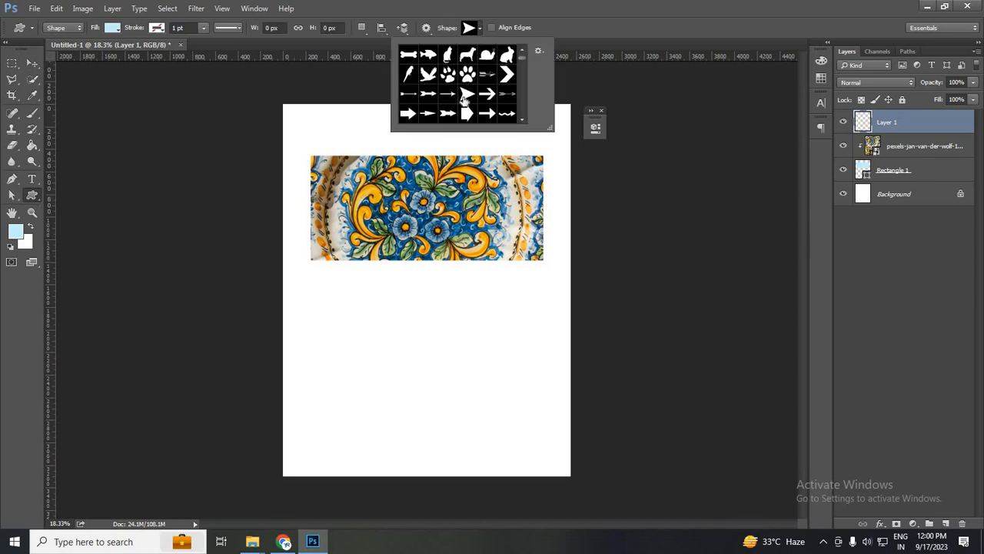
drag(378, 313, 644, 380)
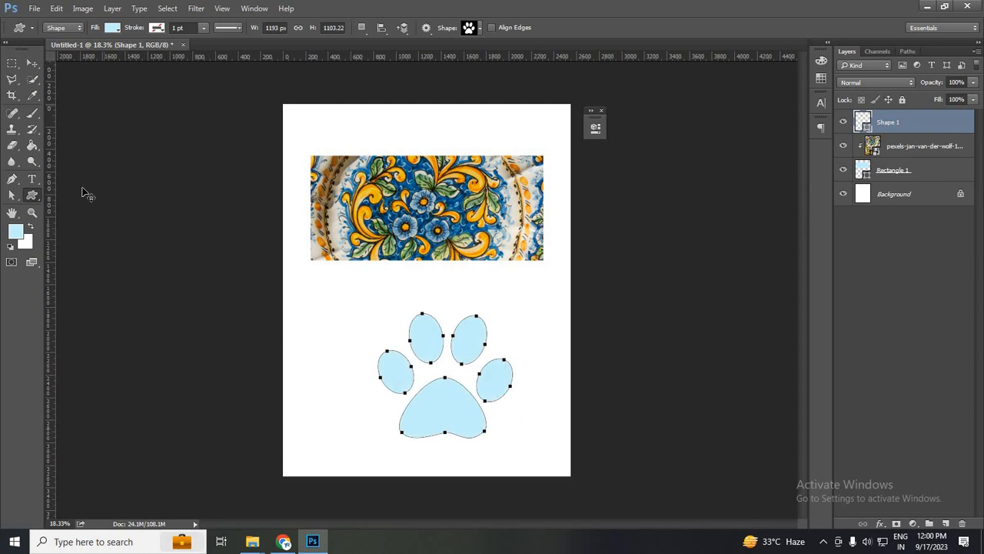
- Place the dog photo from the Downloads folder over the paw print and scale it proportionally to about 8.06%
click(253, 544)
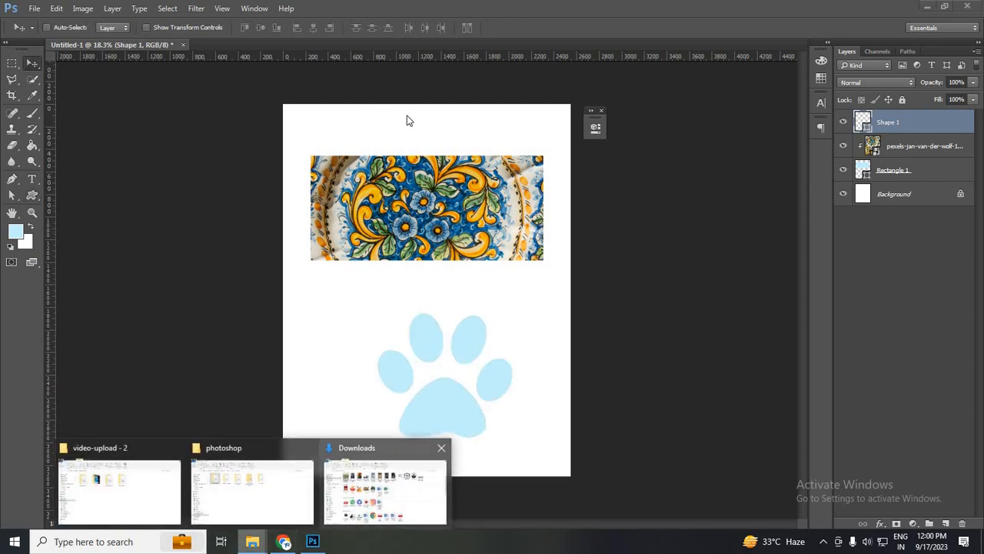
click(385, 492)
drag(448, 150, 477, 406)
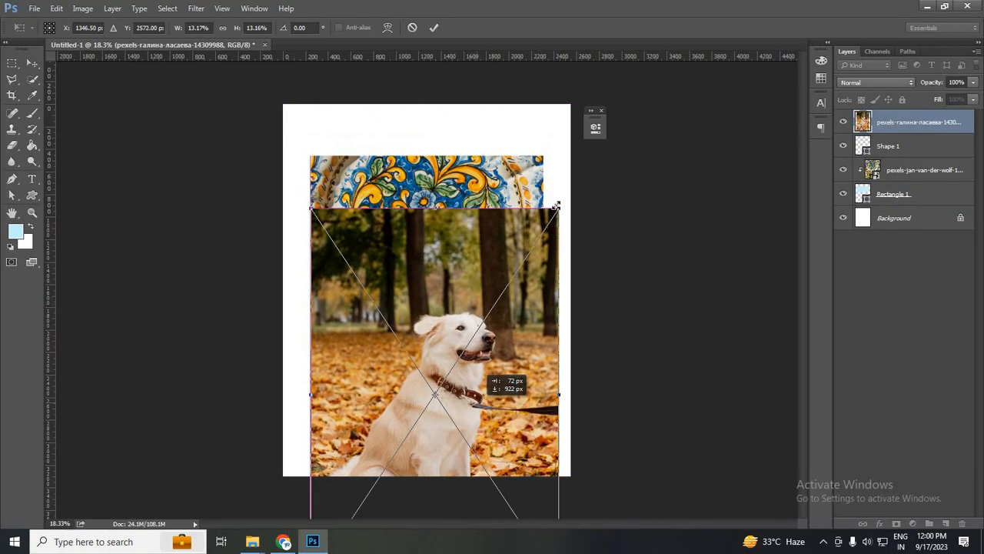
drag(559, 207, 510, 280)
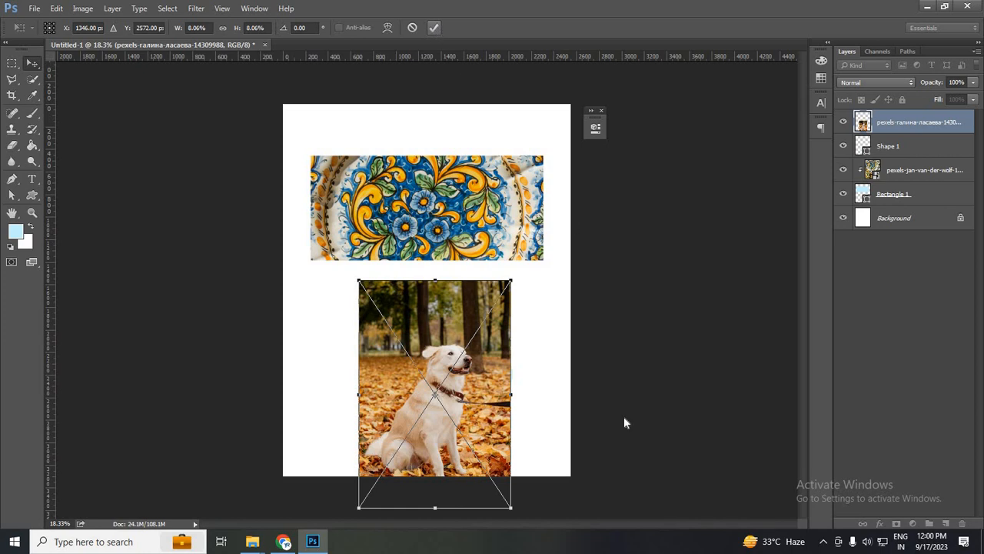
key(Return)
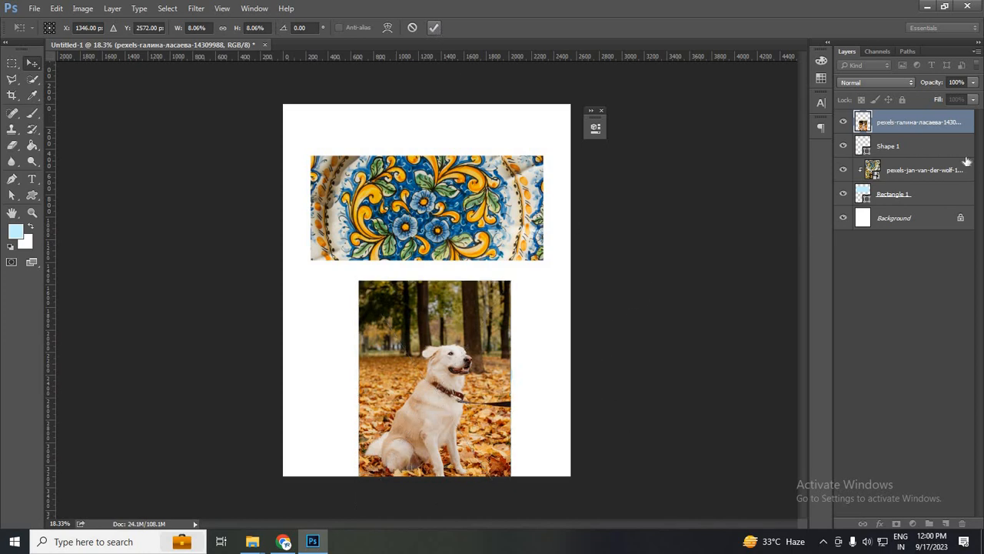
- Create a clipping mask from the dog photo to the paw print and move the photo up within the shape
right_click(841, 239)
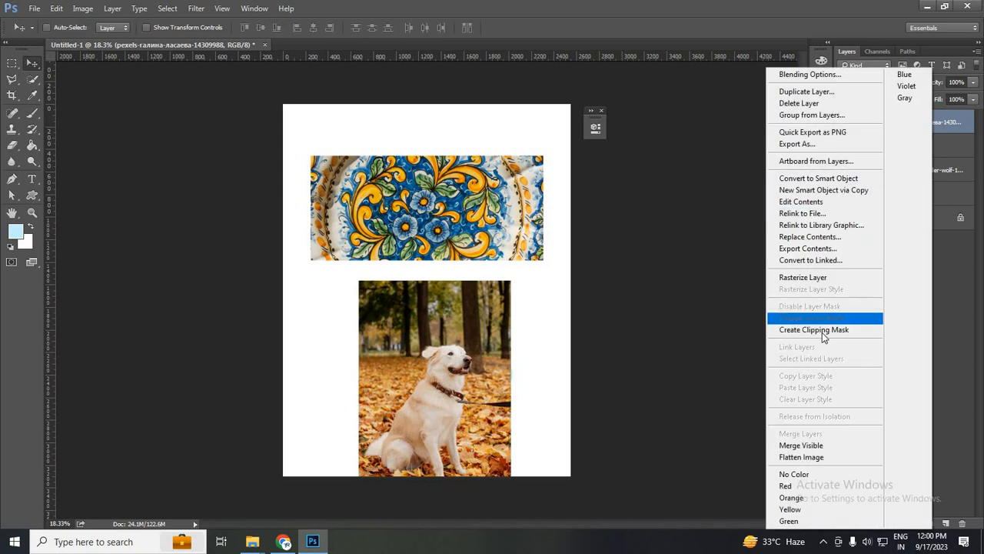
click(821, 329)
drag(425, 386, 430, 345)
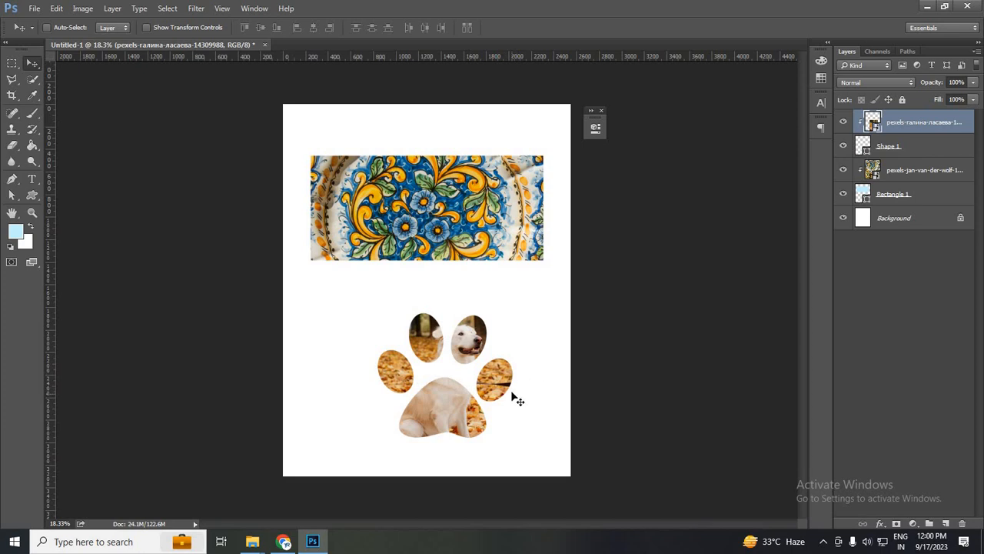
- Hide the clipped dog photo to check the paw print beneath it, and delete all four layers above the background
click(843, 121)
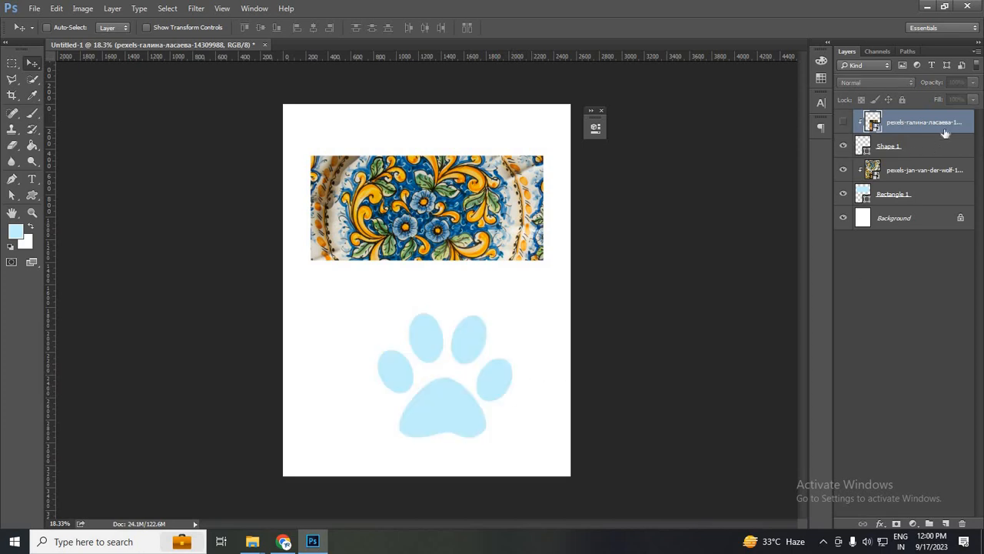
key(Delete)
key(Delete)
key(Delete)
key(Delete)
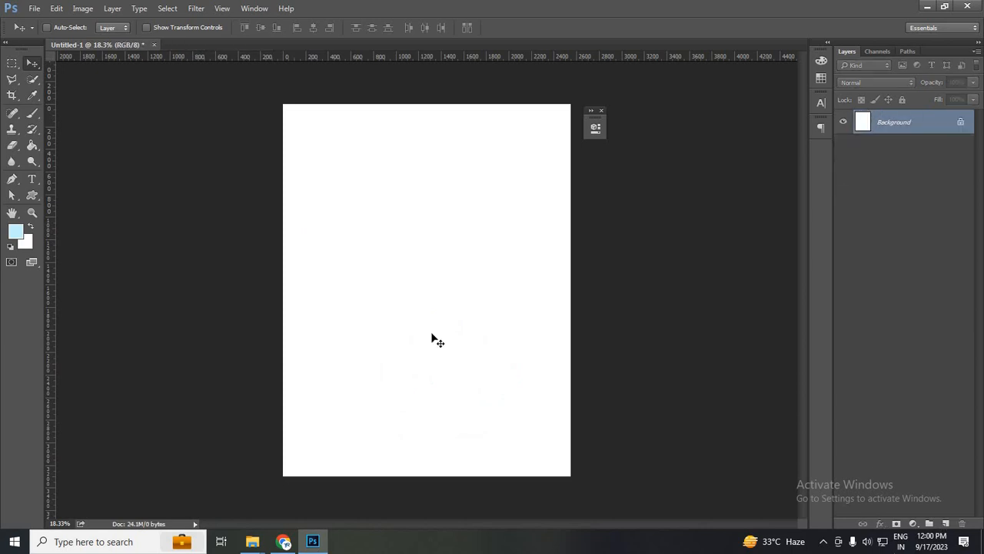
- Add a new layer and draw a closed, curved five-point freeform shape about 1829 px tall mid-page with the Pen tool
click(946, 523)
key(p)
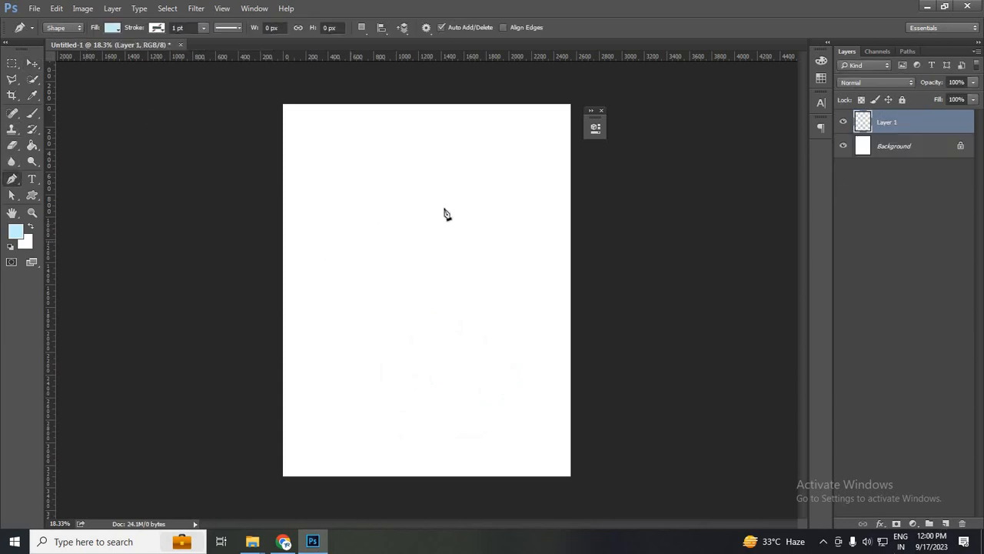
click(349, 241)
drag(450, 212, 474, 254)
drag(508, 283, 525, 285)
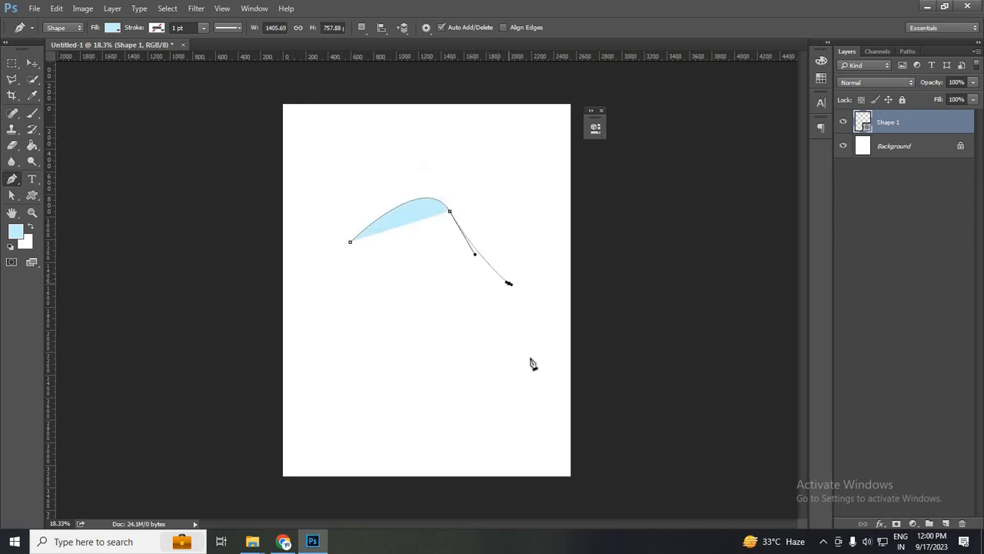
drag(531, 359, 515, 381)
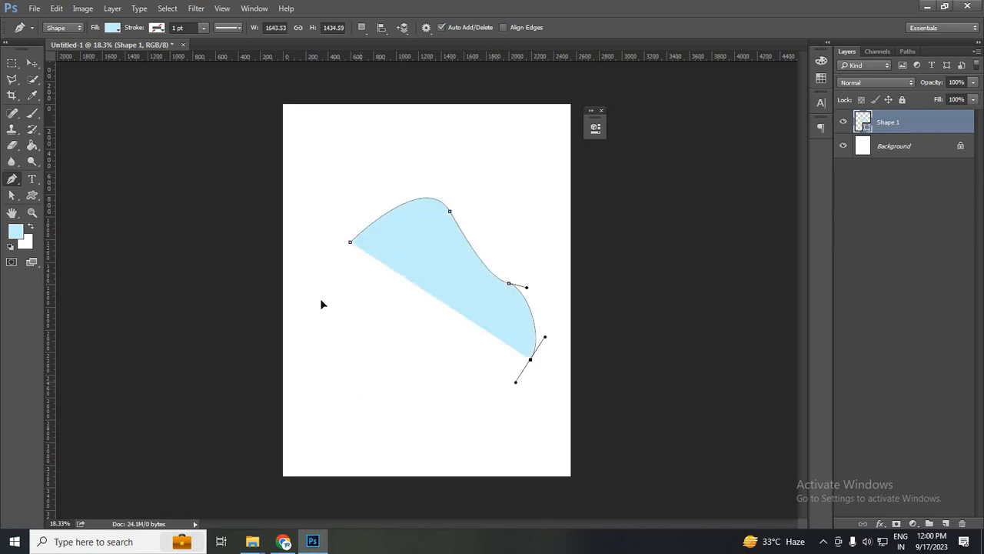
drag(346, 365, 319, 289)
click(350, 242)
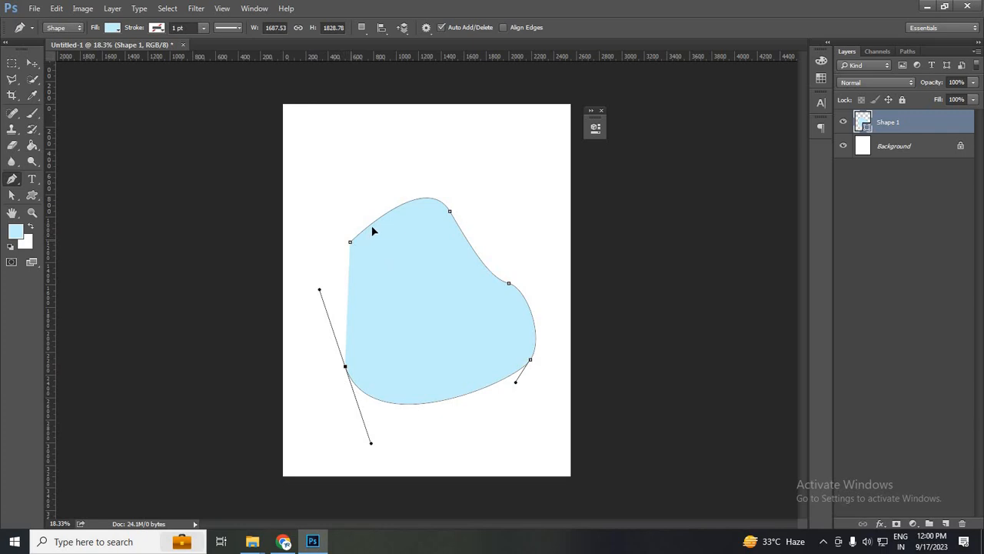
key(v)
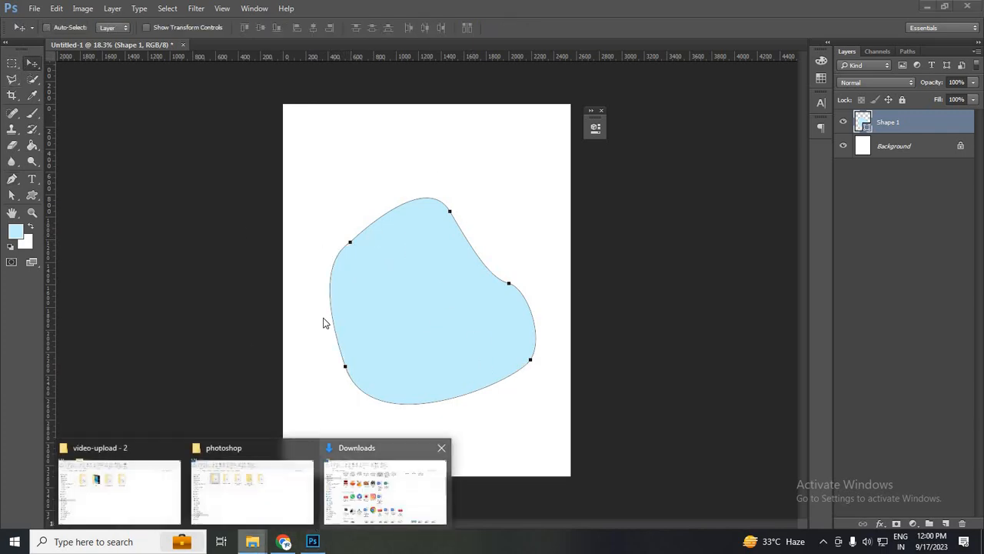
- Place the colourful feather photo from the Downloads folder over the freeform shape and create a clipping mask from it
click(377, 484)
drag(285, 161, 522, 398)
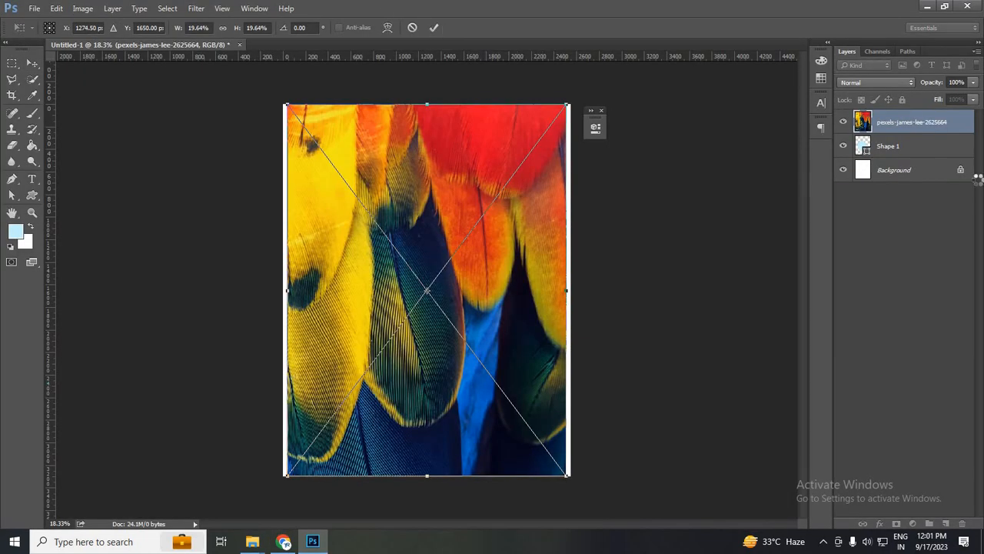
click(434, 27)
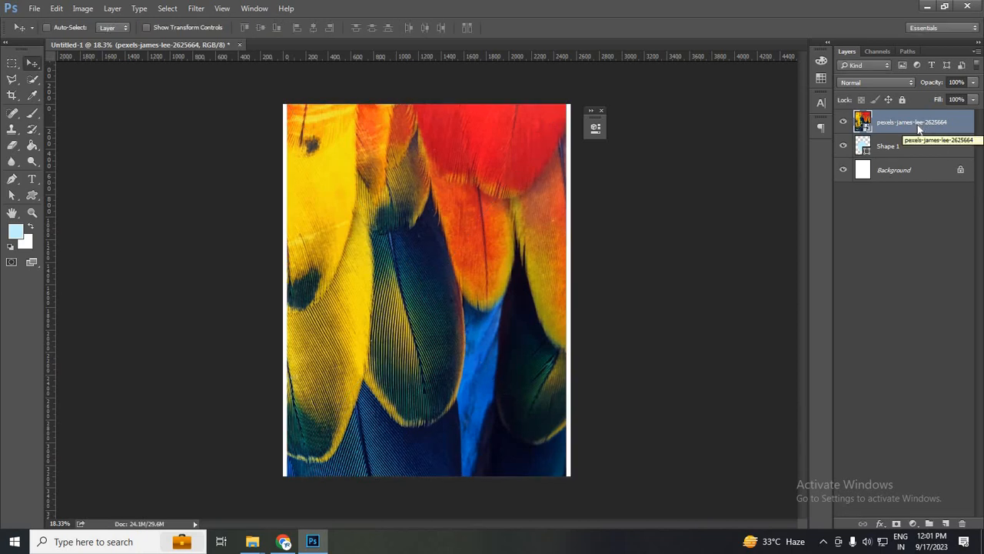
right_click(928, 123)
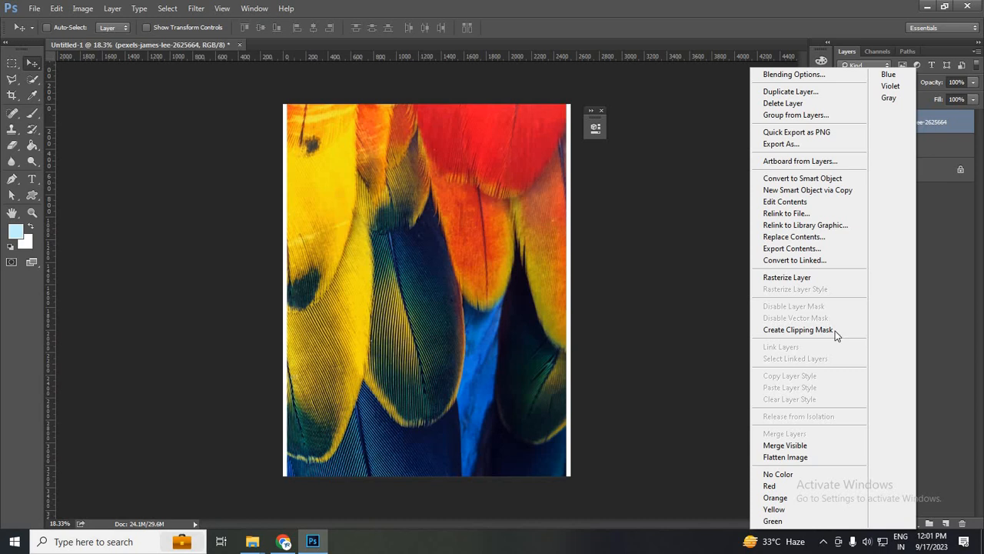
key(Return)
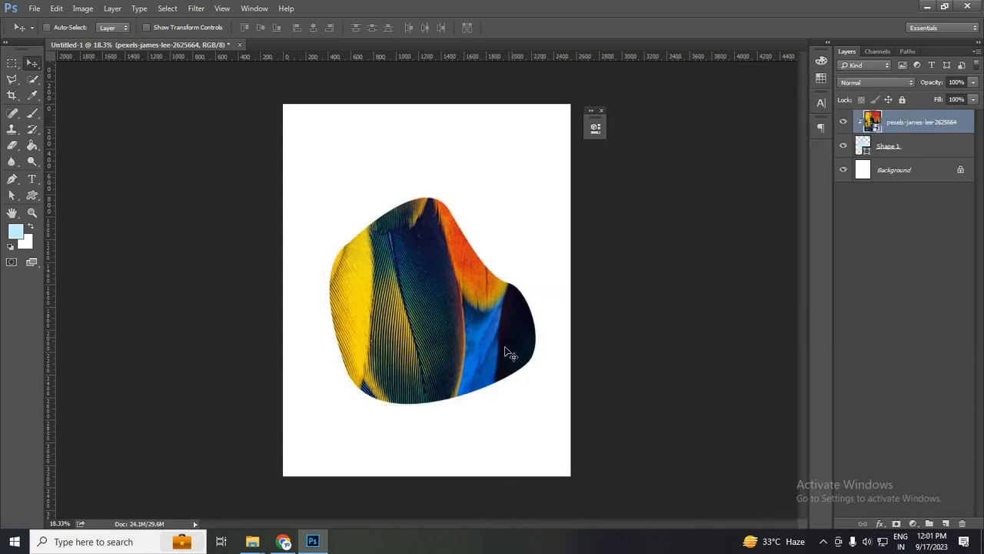
- Scale the clipped feather photo proportionally to about 15.68% and move it slightly down and right to cover the freeform shape
key(ctrl+t)
drag(571, 103, 558, 146)
drag(520, 319, 529, 343)
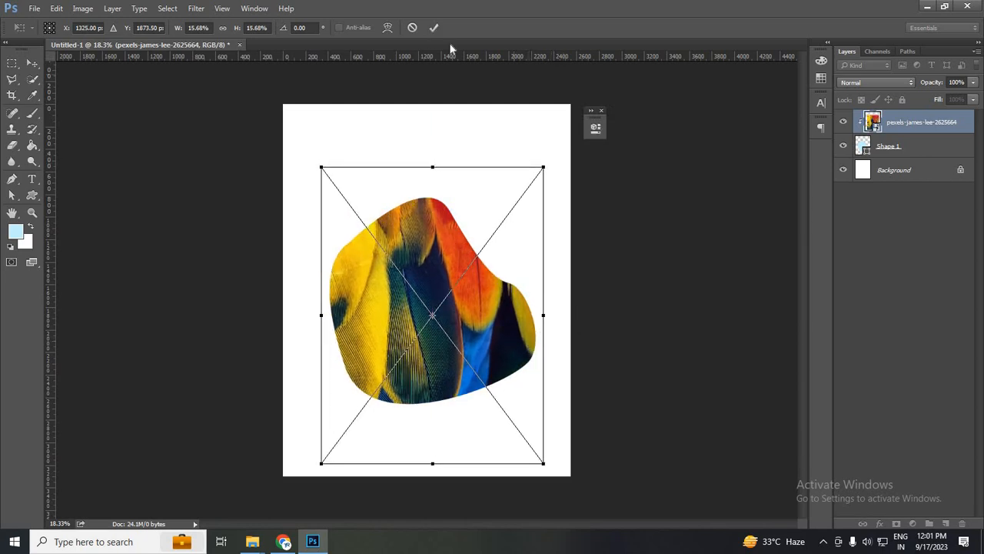
key(Return)
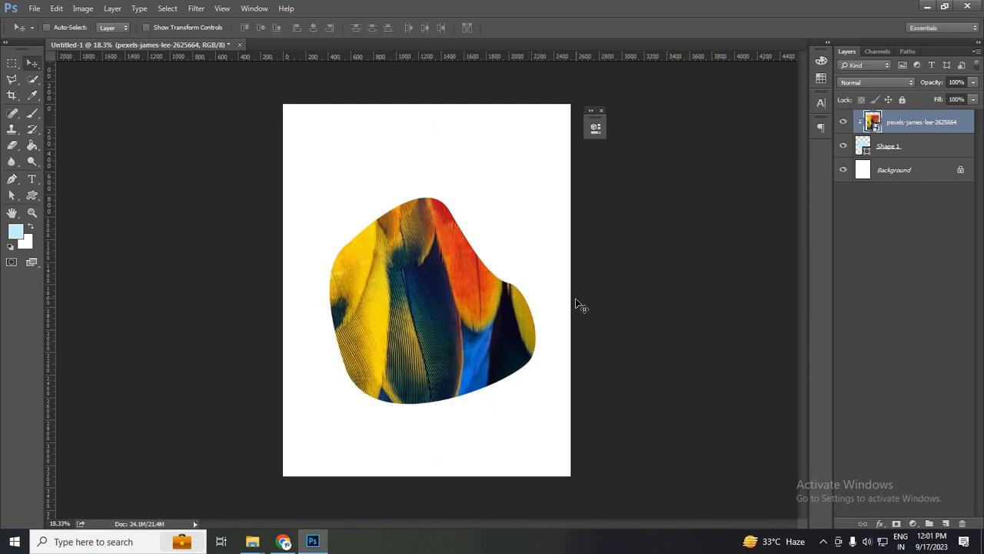